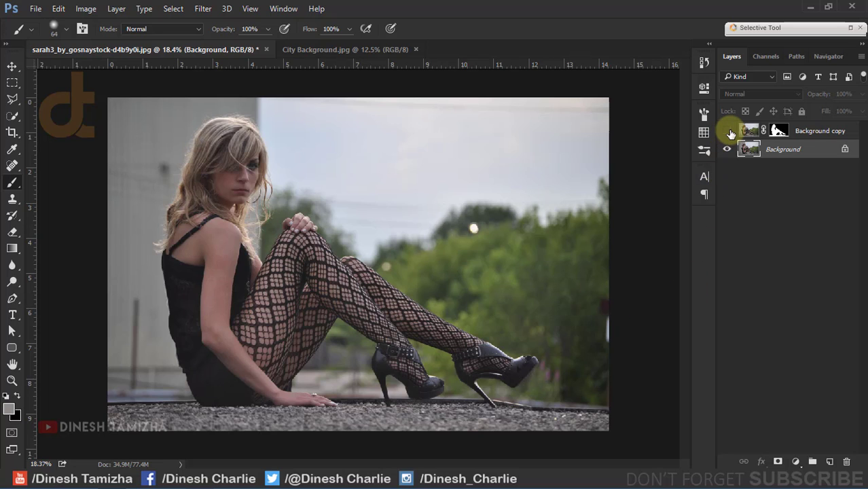
Bring the City Background photo into the sarah document as Layer 1 and close its window.
left_click(726, 149)
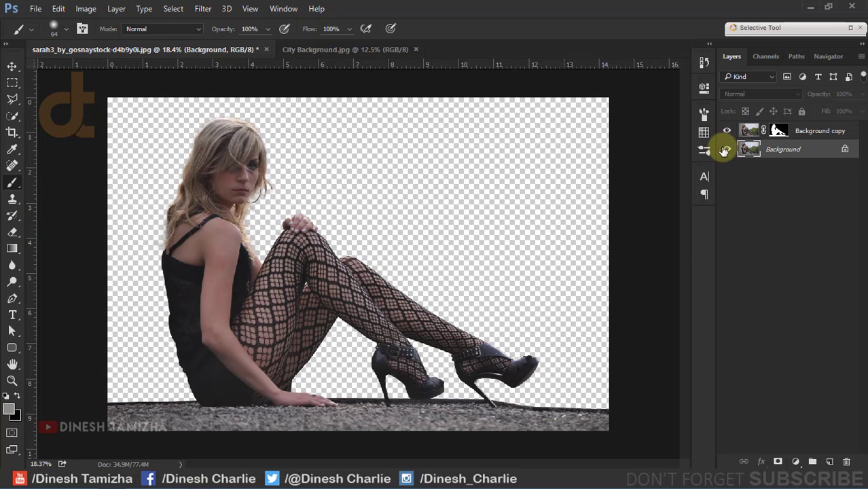
left_click(726, 148)
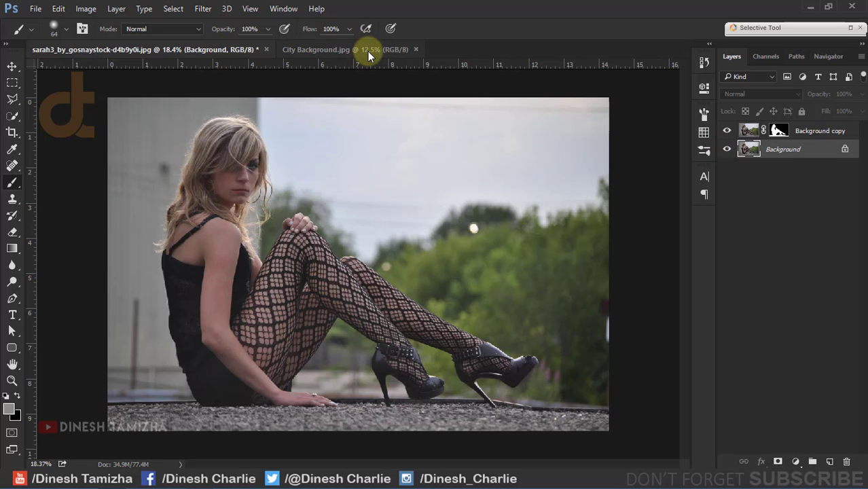
left_click_drag(369, 52, 412, 150)
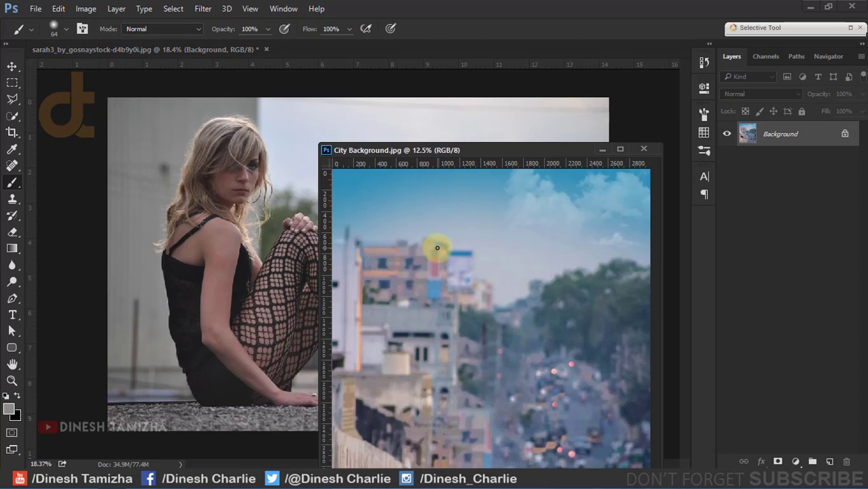
key("v")
left_click_drag(436, 247, 233, 159)
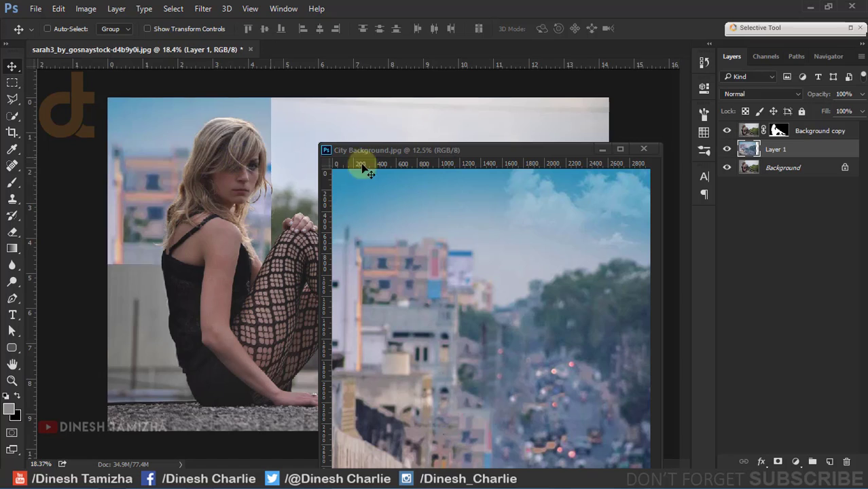
left_click(643, 148)
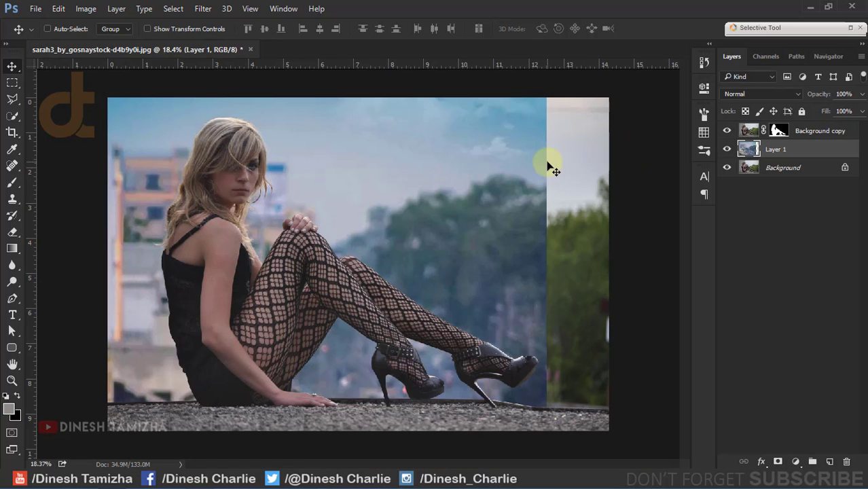
Scale the city layer to about 109% and position it to fill the canvas.
left_click_drag(452, 198, 486, 197)
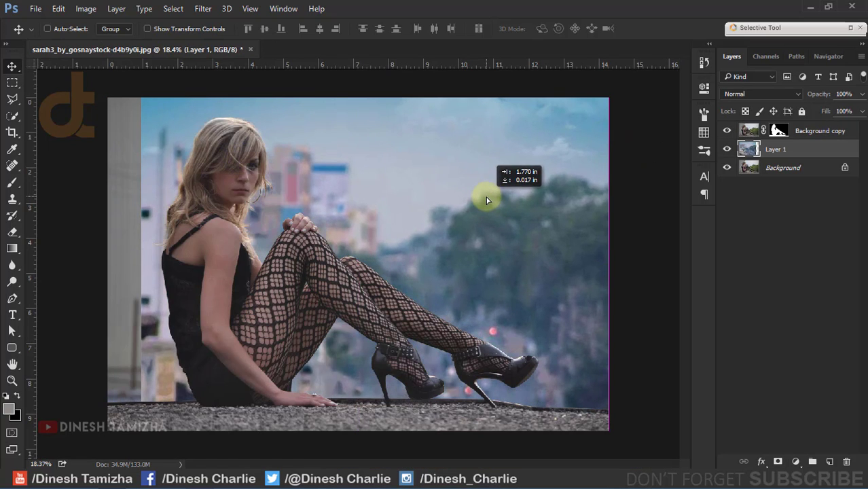
key("ctrl+t")
key("ctrl+0")
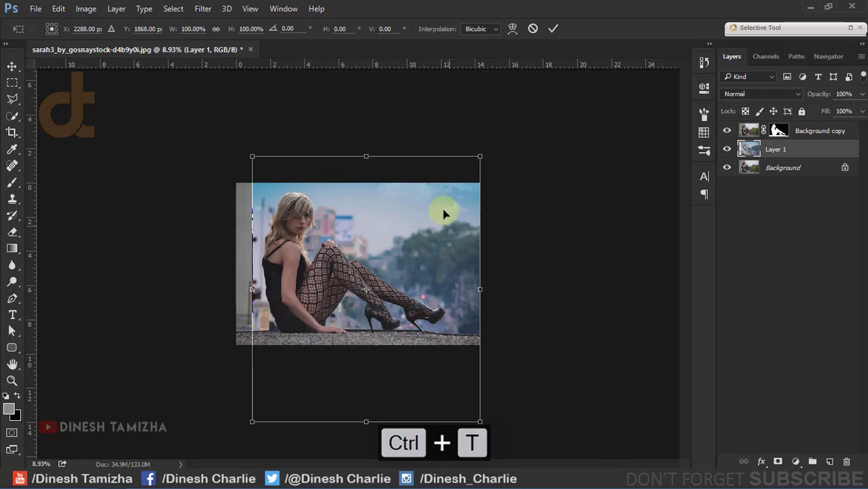
left_click_drag(444, 215, 435, 144)
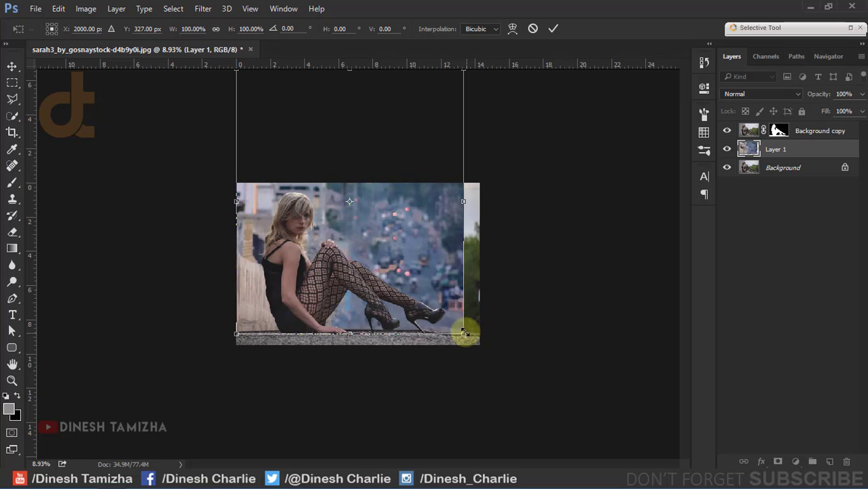
left_click_drag(463, 333, 480, 350)
left_click_drag(447, 273, 444, 246)
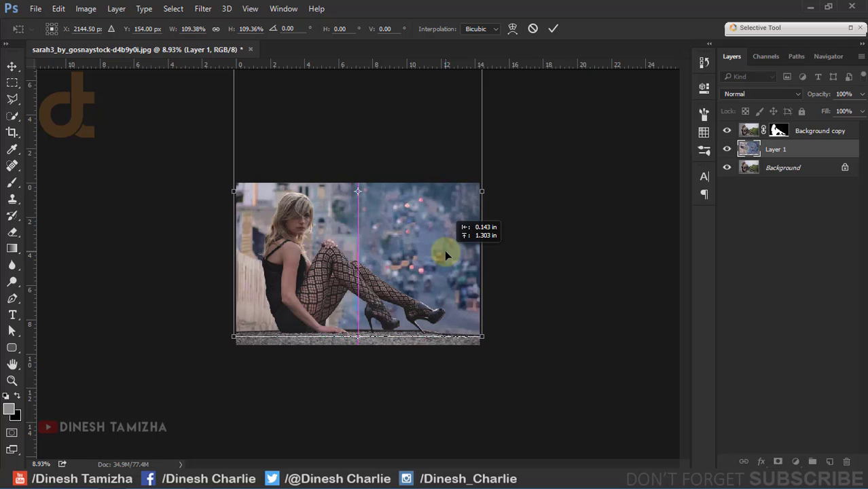
Commit the city layer's transform and start a Tilt-Shift blur with focus on the ledge.
left_click(551, 28)
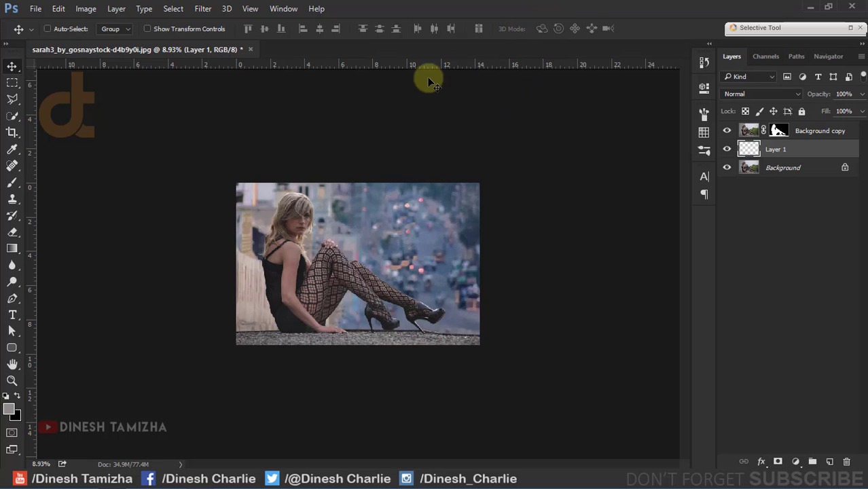
key("ctrl+0")
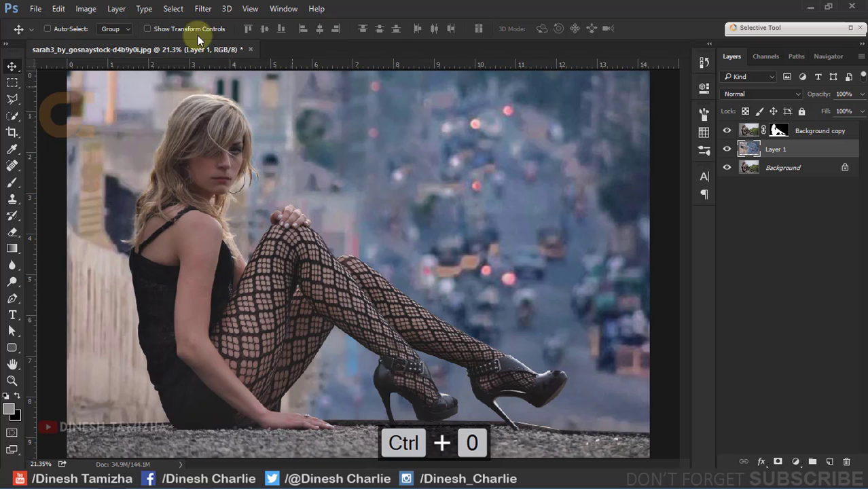
left_click(207, 8)
mouse_move(221, 161)
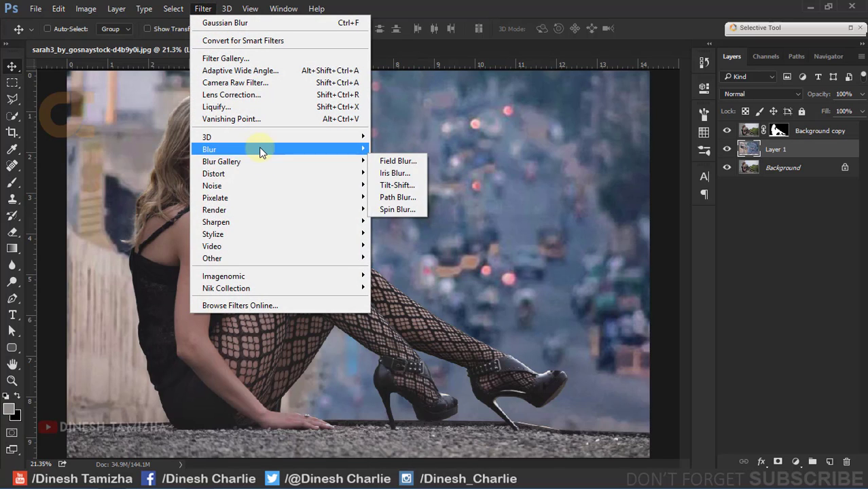
left_click(411, 187)
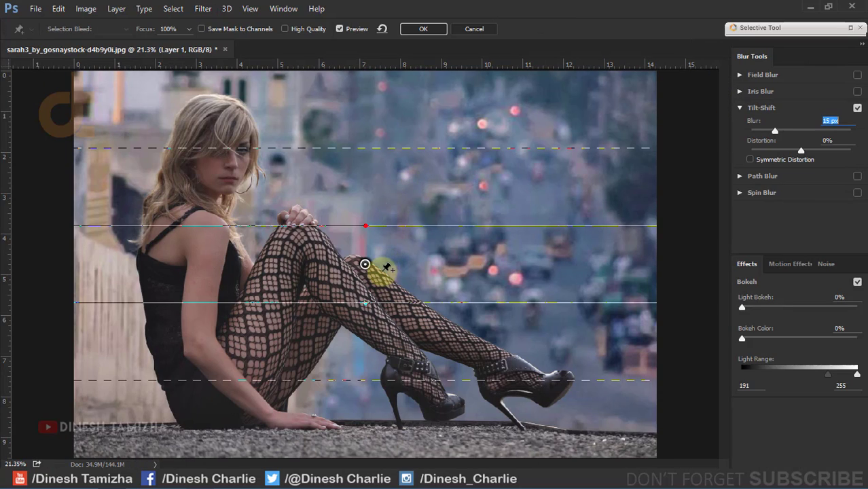
left_click_drag(366, 263, 354, 449)
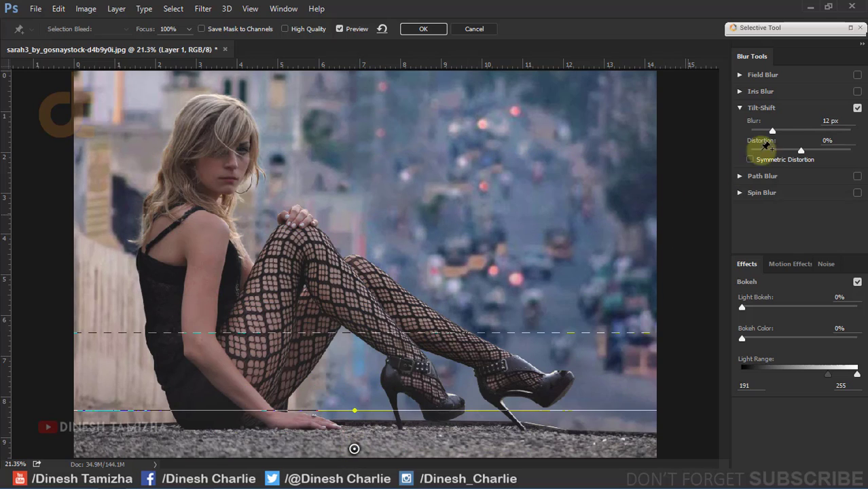
Set Tilt-Shift blur to 123 px with 51% light bokeh, tilt the band, and apply.
left_click_drag(772, 130, 801, 131)
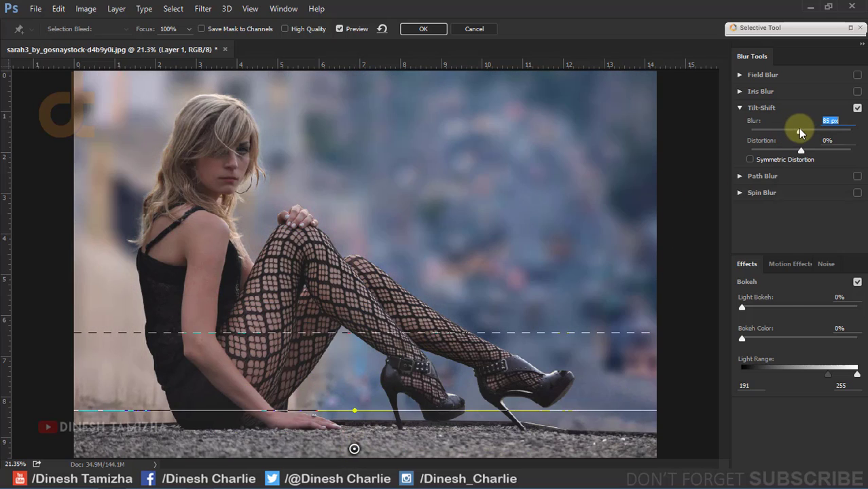
left_click_drag(776, 309, 784, 306)
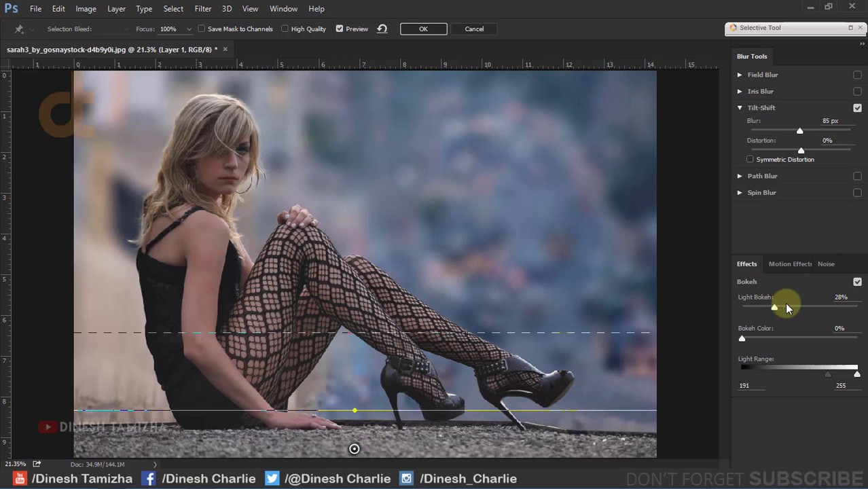
key("ctrl+minus")
left_click_drag(354, 461, 347, 461)
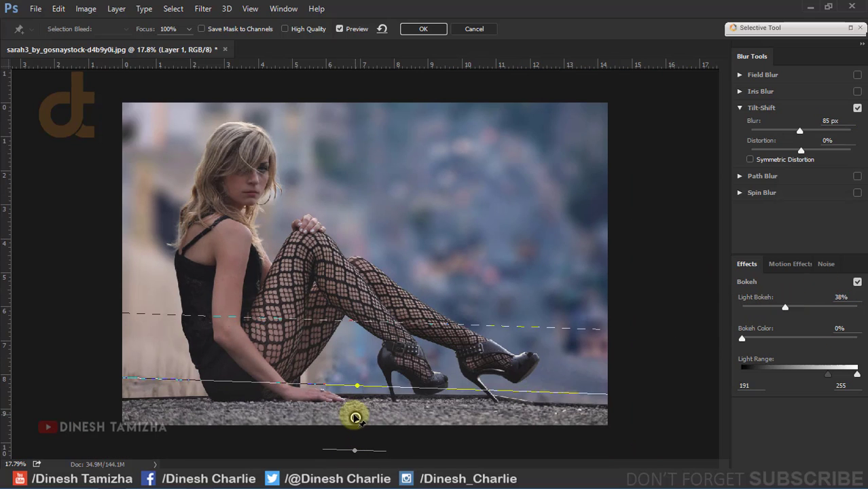
left_click_drag(354, 413, 352, 428)
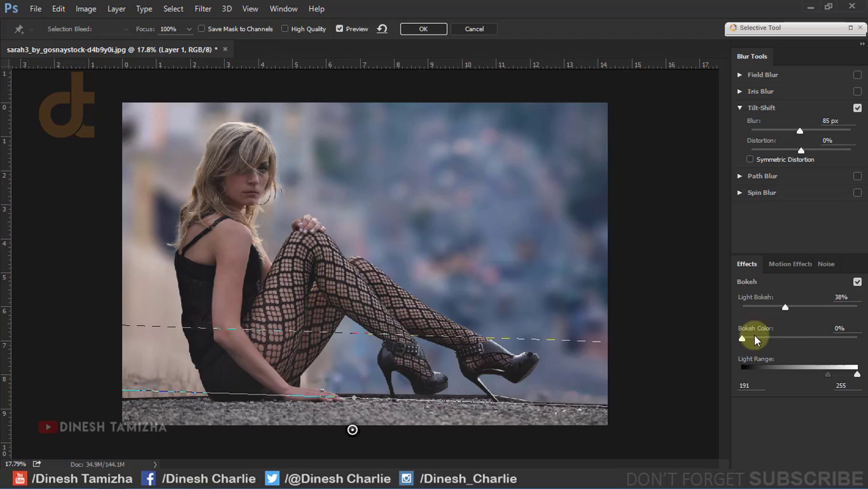
left_click_drag(785, 307, 825, 311)
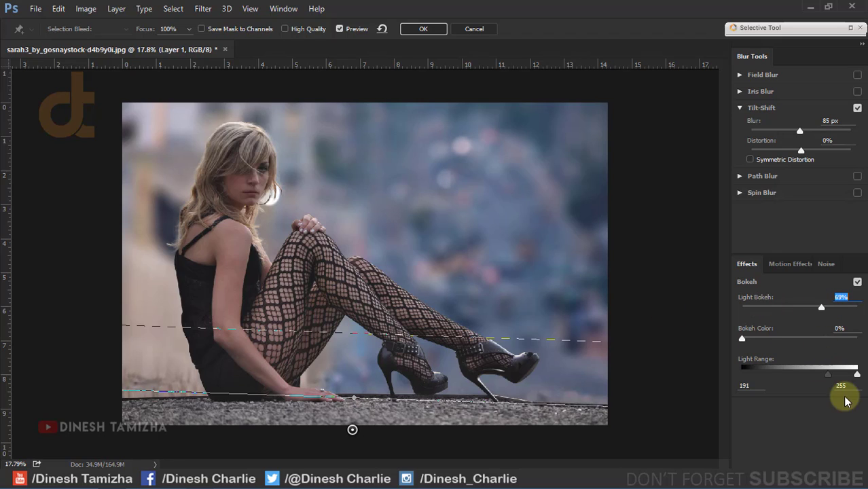
left_click_drag(827, 379, 818, 374)
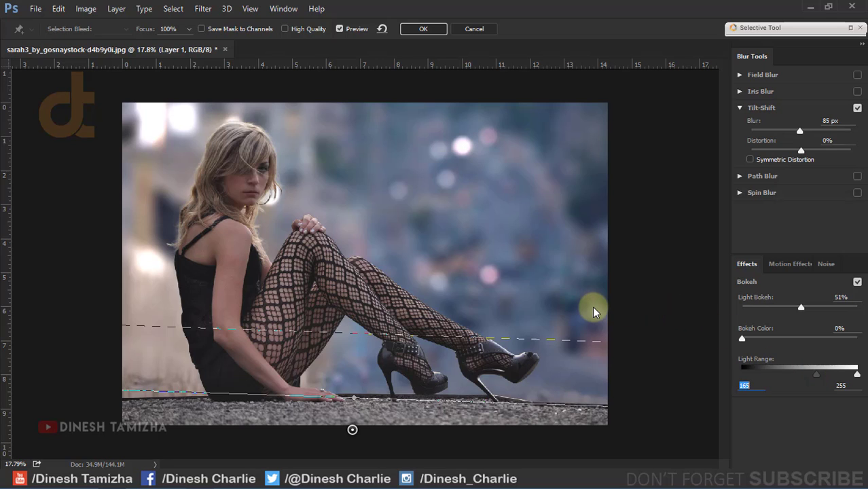
key("ctrl+0")
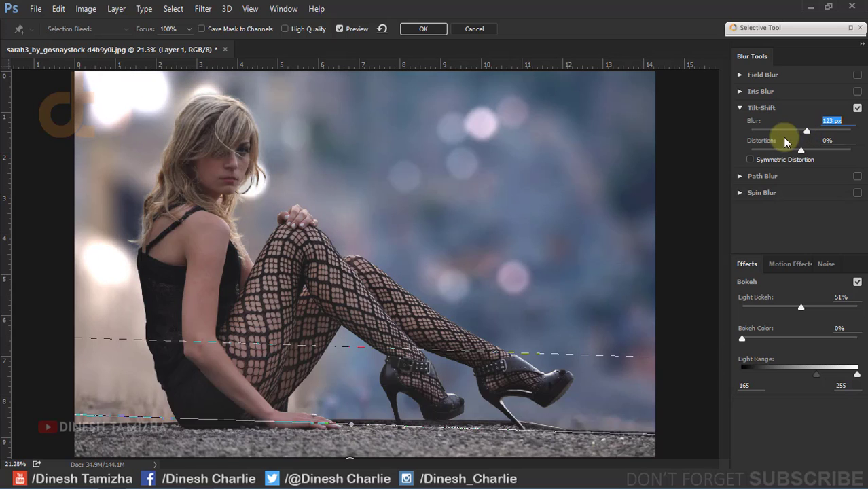
left_click(440, 29)
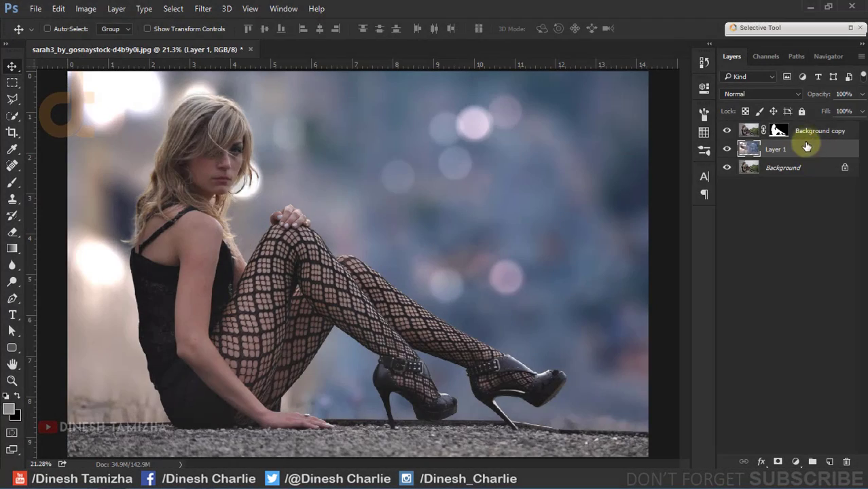
Duplicate Background copy as Background copy 2, hide the original, and apply the copy's mask.
left_click(805, 133)
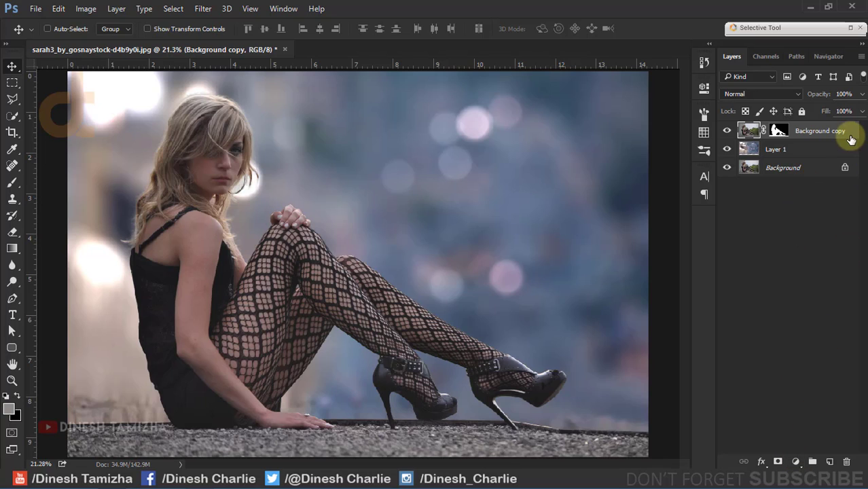
right_click(778, 132)
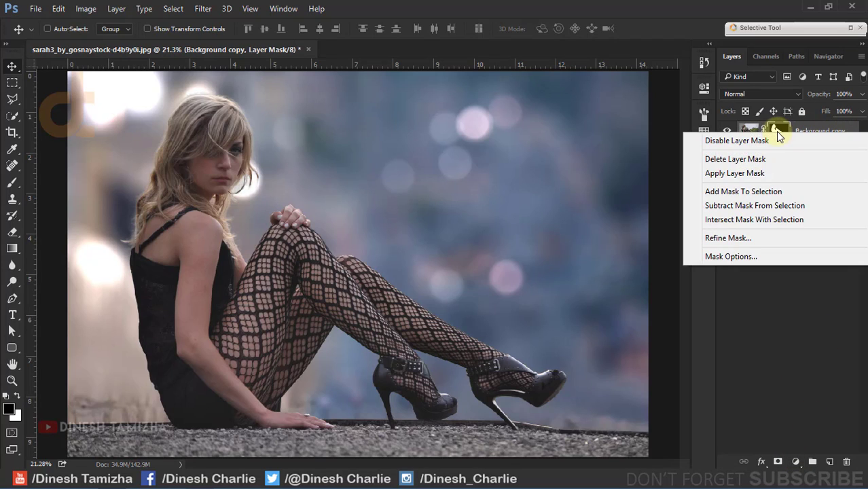
left_click_drag(813, 129, 829, 461)
left_click(735, 149)
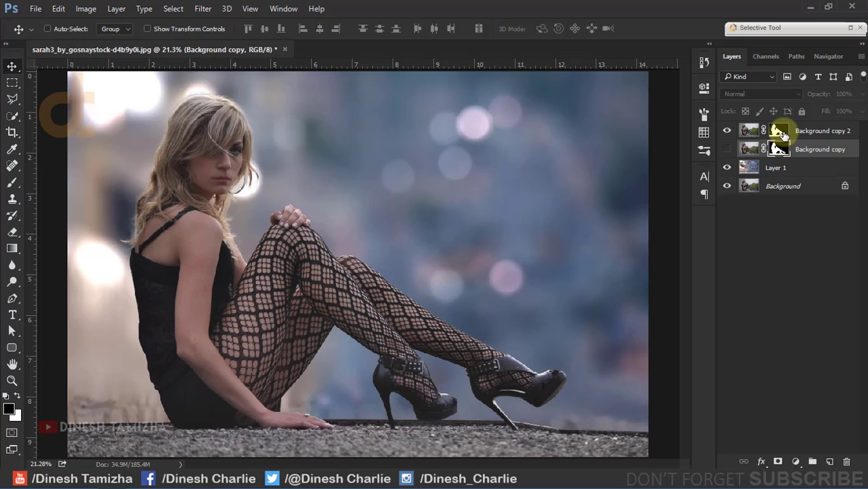
left_click(776, 131)
right_click(776, 132)
left_click(733, 173)
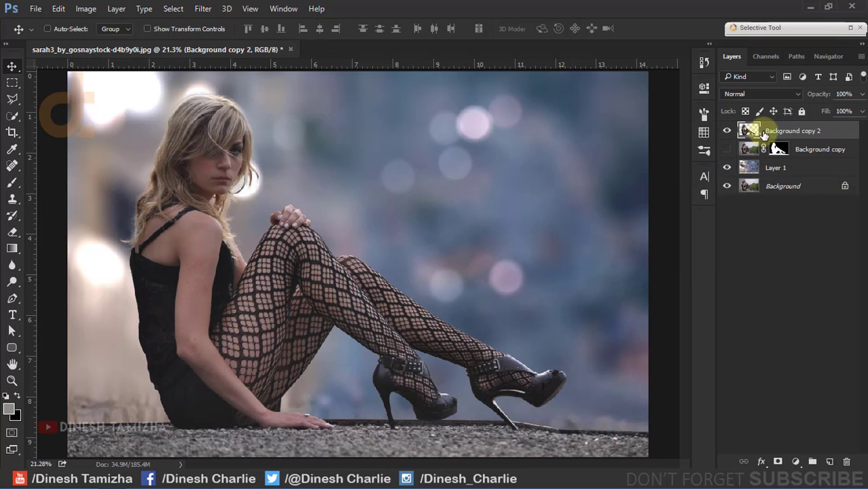
Add a white Inner Shadow with a Linear contour to Background copy 2.
double_click(839, 133)
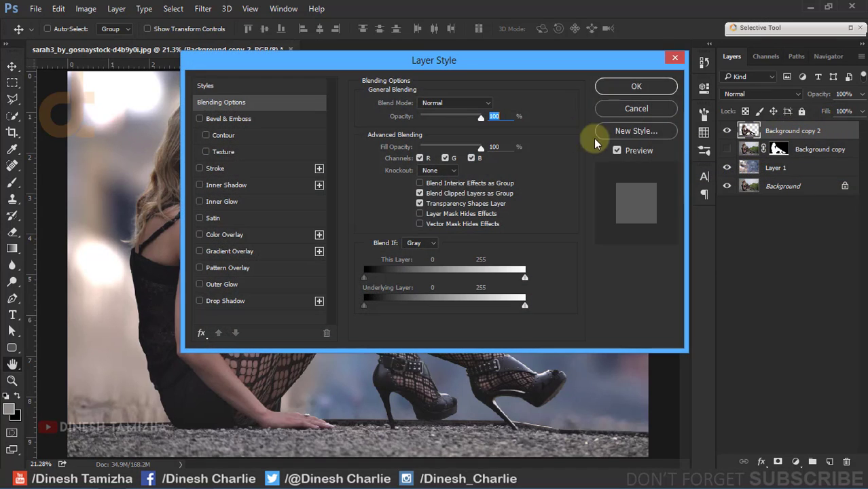
mouse_move(550, 61)
left_mouse_down()
mouse_move(839, 221)
mouse_move(842, 173)
left_mouse_up()
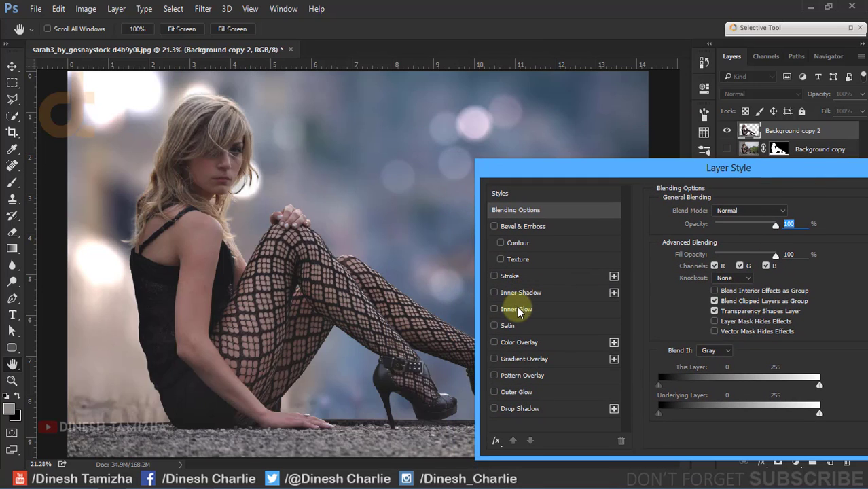
left_click(494, 293)
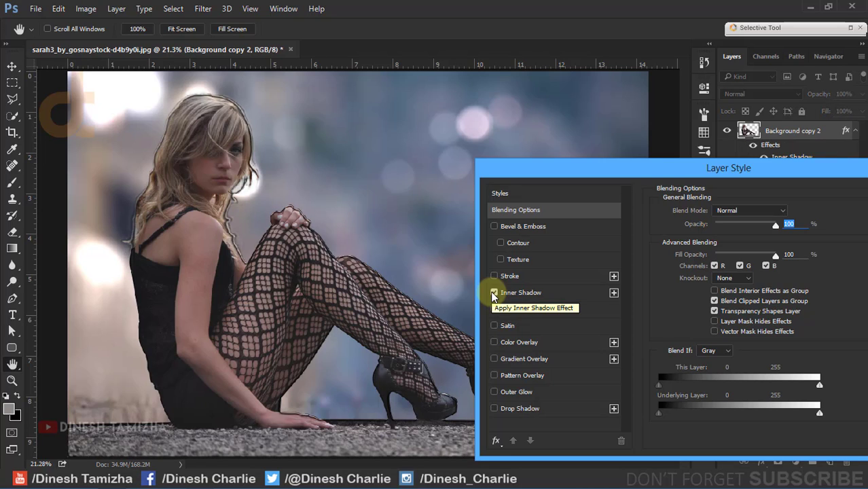
left_click(506, 295)
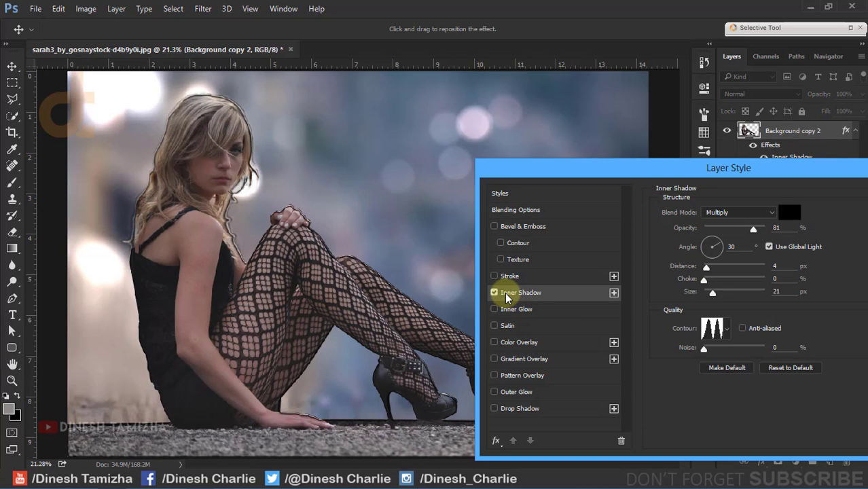
left_click(727, 328)
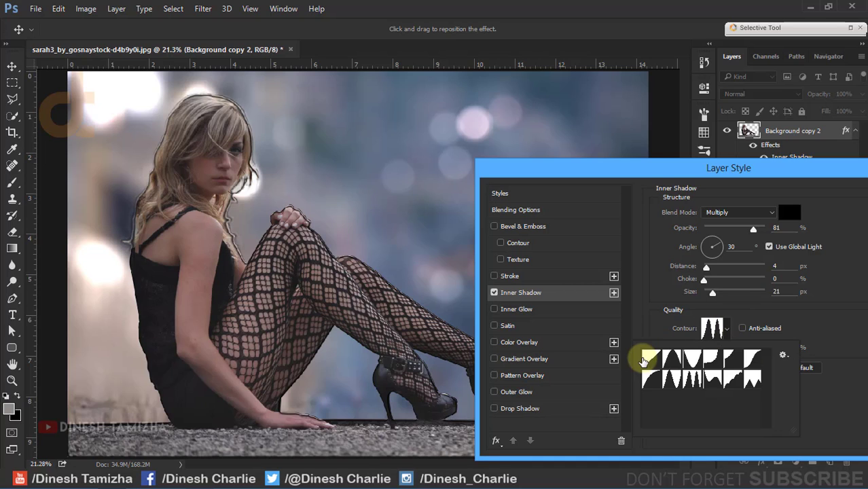
left_click(647, 360)
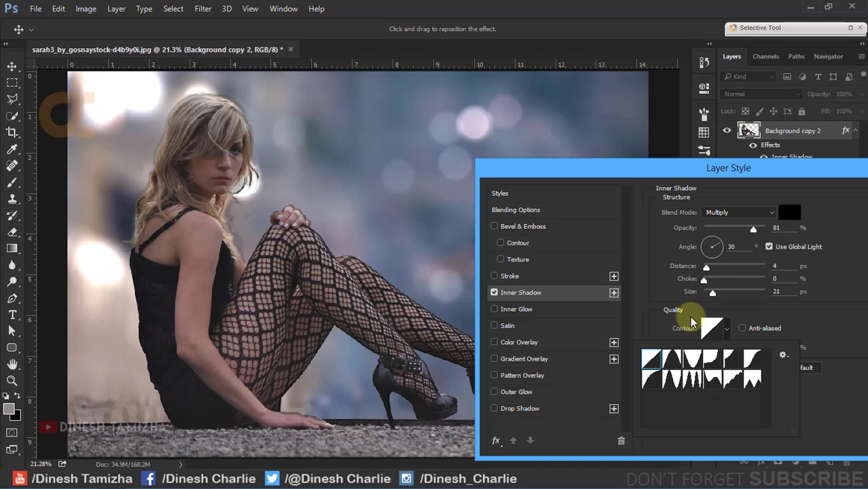
left_click(784, 214)
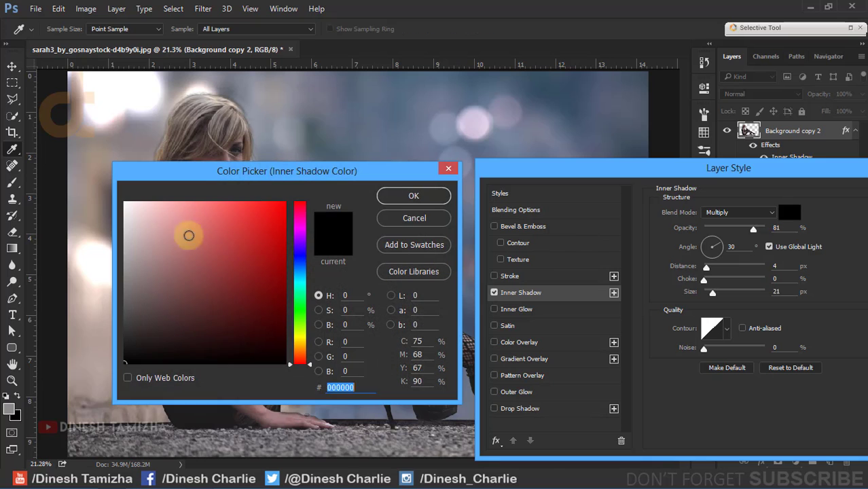
left_click_drag(189, 234, 91, 193)
mouse_move(272, 173)
left_mouse_down()
mouse_move(604, 221)
mouse_move(579, 200)
left_mouse_up()
left_click(713, 224)
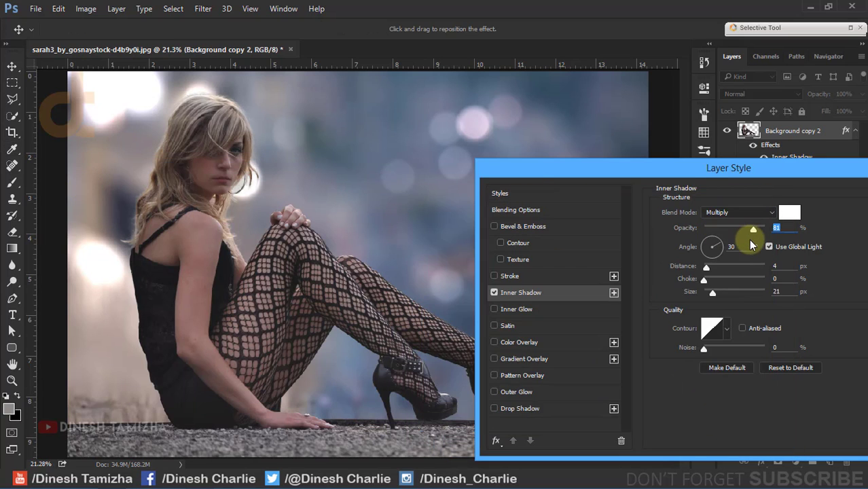
Finish the near-white Inner Shadow: 100% opacity, 21 px distance, 5% choke, 21 px size.
mouse_move(711, 292)
left_mouse_down()
mouse_move(724, 294)
mouse_move(706, 293)
mouse_move(710, 266)
left_mouse_up()
left_click_drag(753, 230, 716, 230)
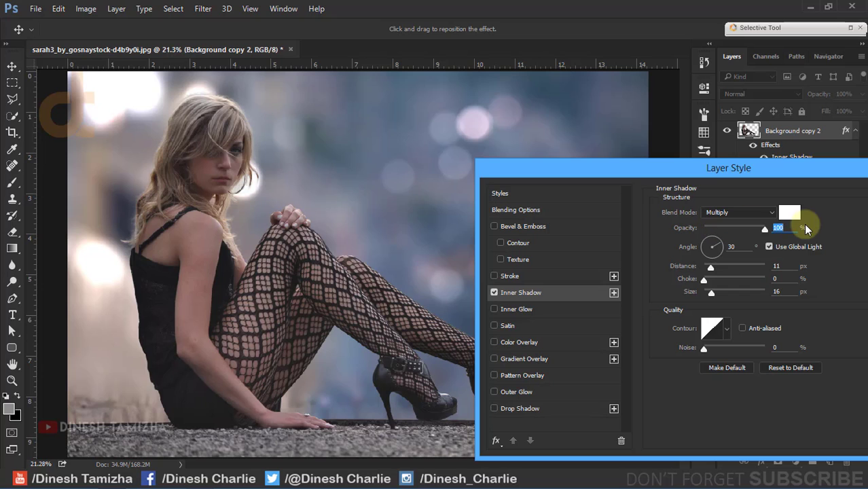
left_click_drag(711, 267, 713, 273)
mouse_move(747, 170)
left_mouse_down()
mouse_move(589, 150)
mouse_move(652, 189)
mouse_move(673, 182)
left_mouse_up()
left_click(667, 229)
left_click(433, 372)
left_click(721, 223)
mouse_move(650, 283)
left_mouse_down()
mouse_move(619, 281)
mouse_move(617, 307)
mouse_move(626, 310)
mouse_move(629, 282)
left_mouse_up()
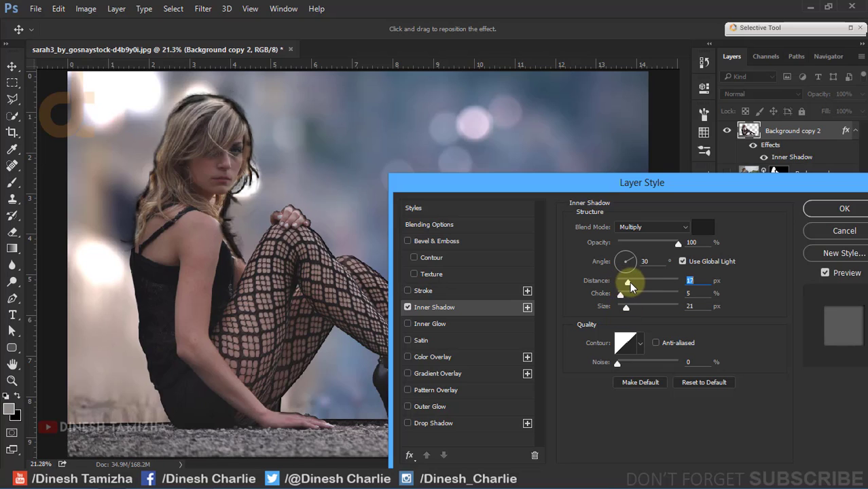
left_click(407, 323)
left_click(702, 227)
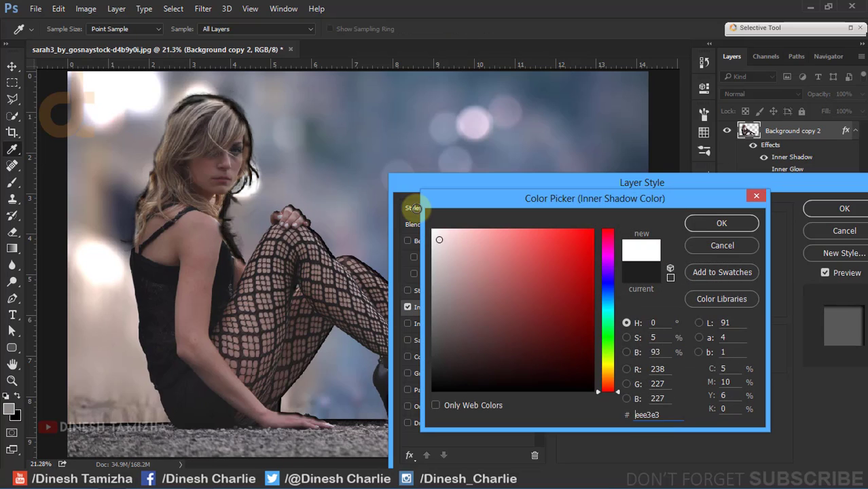
left_click(721, 223)
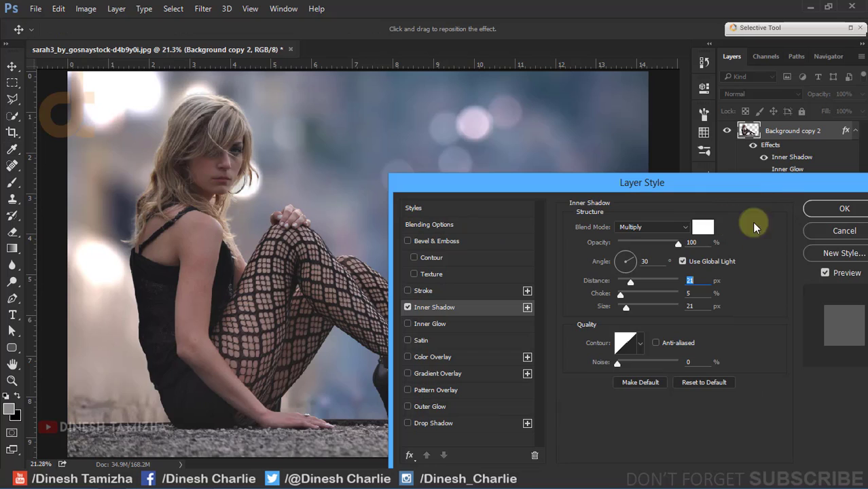
left_click(838, 211)
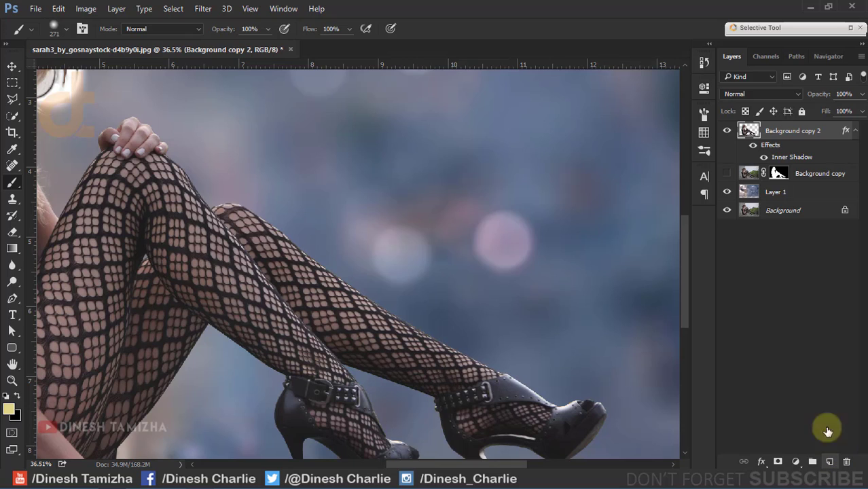
Create Layer 2 clipped to the woman's layer, with white as the foreground colour.
left_click(829, 461)
right_click(791, 130)
left_click(634, 294)
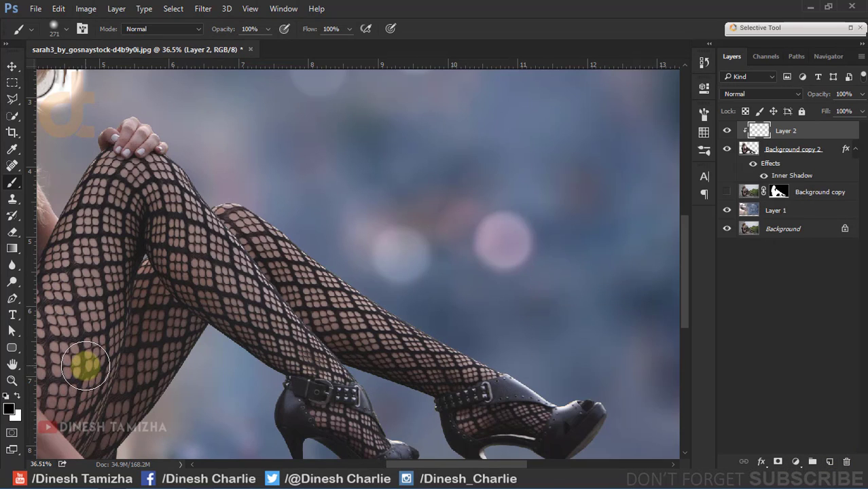
key("x")
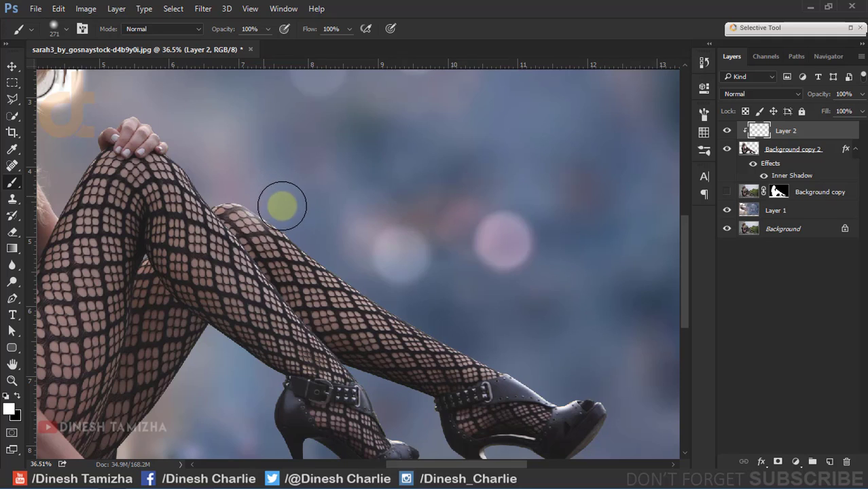
Resize the soft brush, settling around 47 px, for painting rim light.
key("bracketleft")
key("bracketleft")
key("bracketleft")
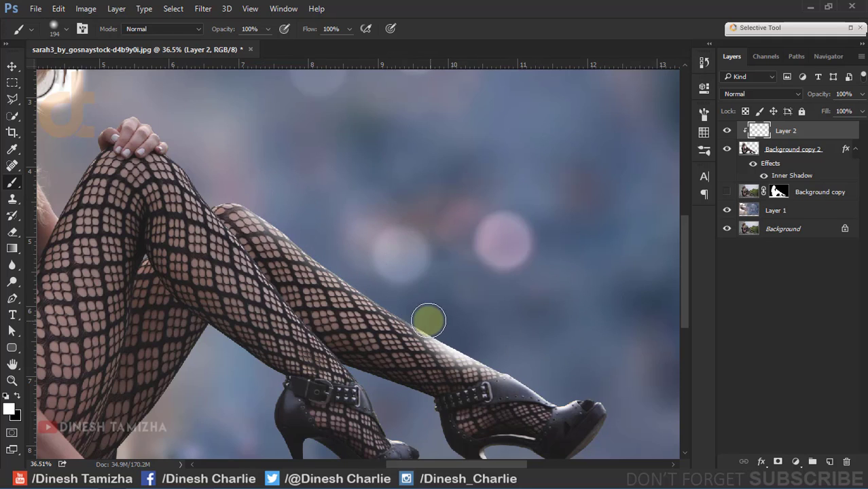
key("ctrl+z")
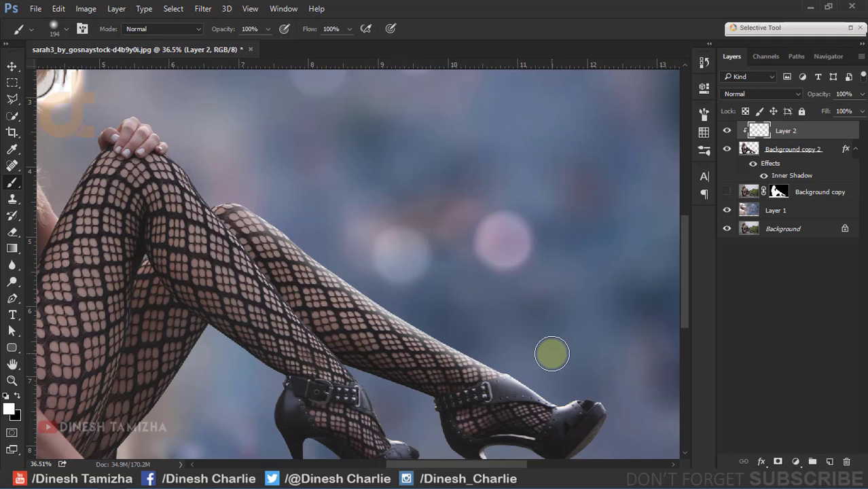
scroll(363, 411, "up", 3)
left_click_drag(397, 410, 345, 379)
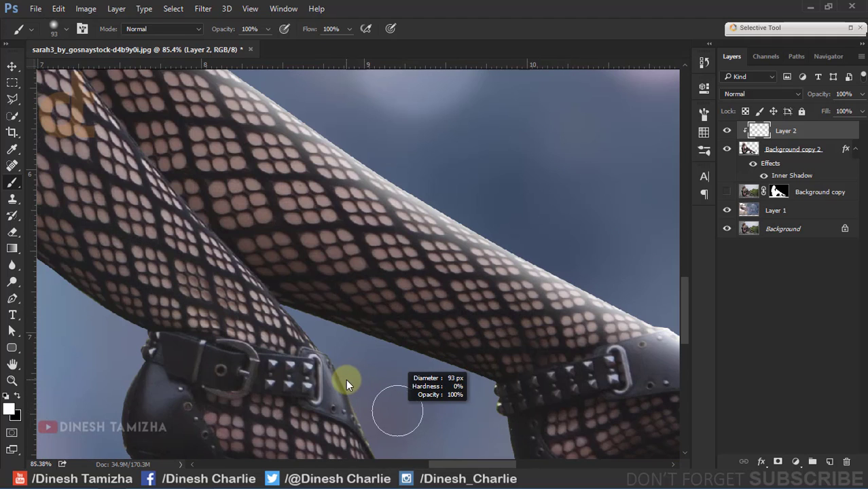
scroll(340, 306, "down", 3)
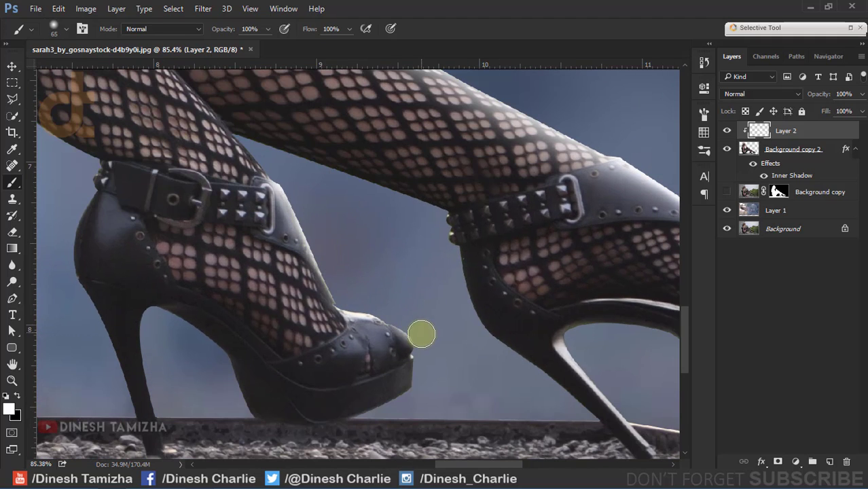
scroll(366, 252, "up", 3)
left_click_drag(438, 348, 356, 277)
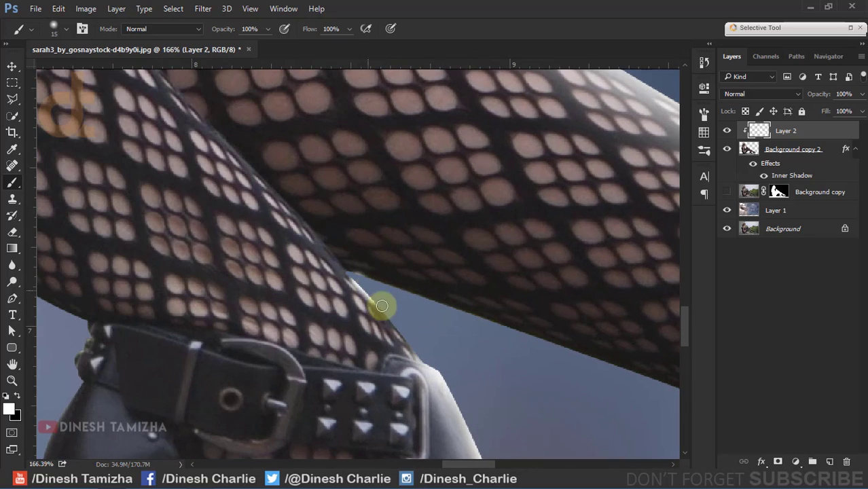
scroll(408, 326, "down", 3)
scroll(468, 349, "down", 2)
scroll(441, 387, "up", 3)
right_click(409, 423)
left_click_drag(410, 423, 393, 412)
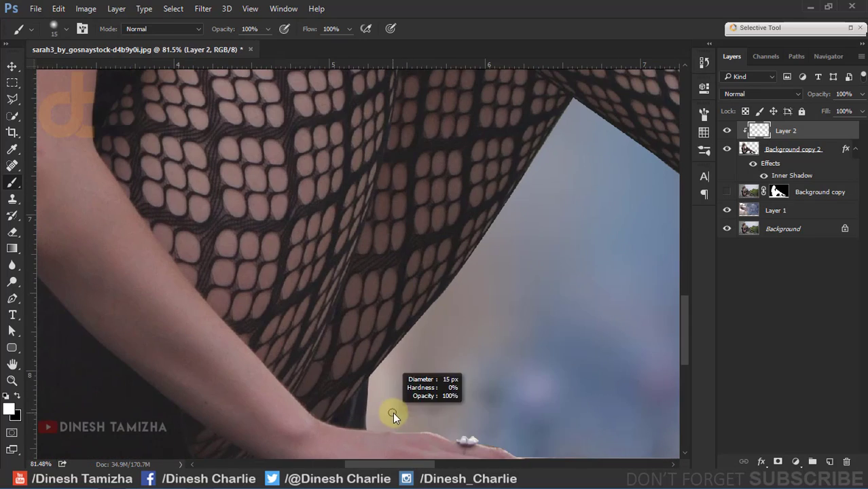
Paint soft white rim light along the woman's hand, shoe and right side.
left_click_drag(484, 396, 376, 319)
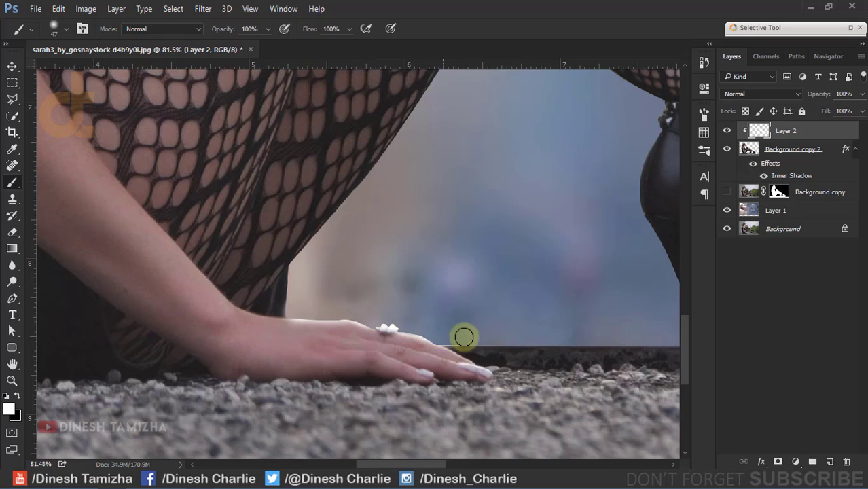
scroll(622, 327, "down", 3)
scroll(268, 330, "up", 1)
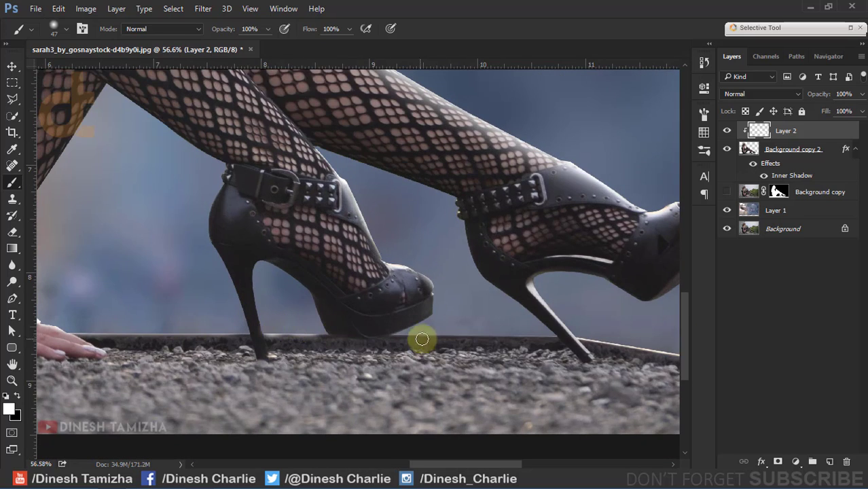
left_click_drag(540, 333, 356, 305)
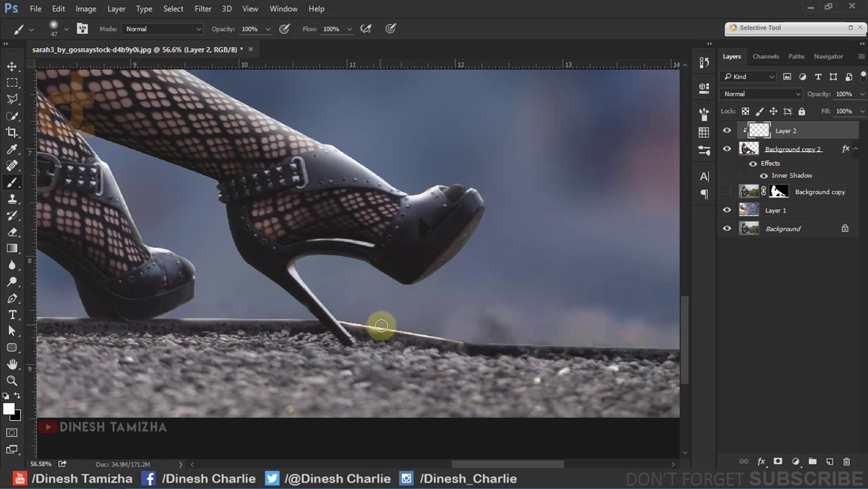
left_click_drag(614, 335, 470, 334)
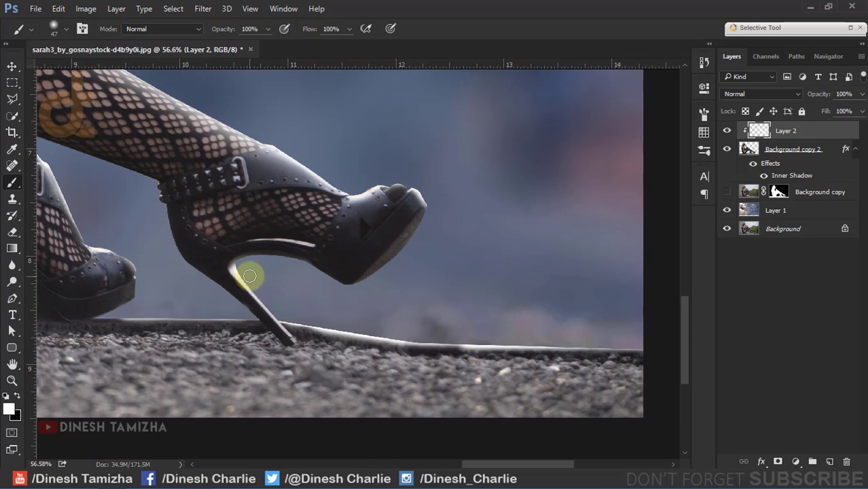
scroll(145, 278, "down", 1)
scroll(146, 278, "down", 1)
scroll(139, 258, "down", 1)
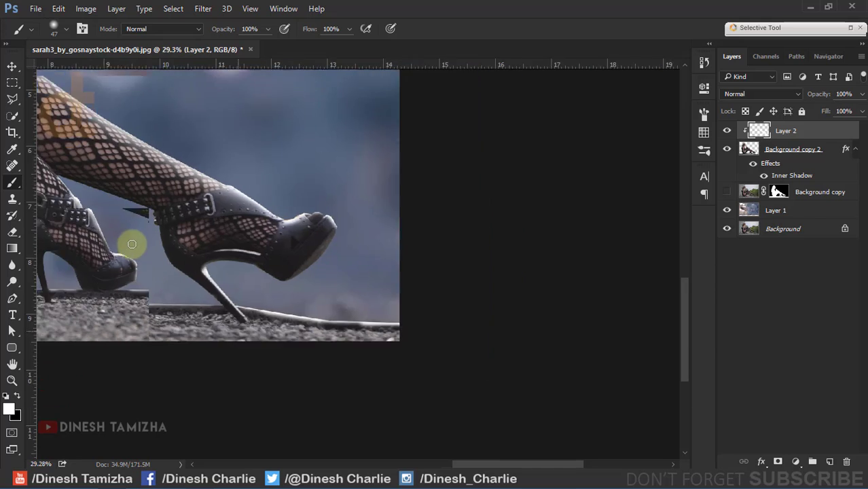
scroll(132, 242, "down", 1)
scroll(378, 146, "up", 2)
scroll(253, 202, "up", 2)
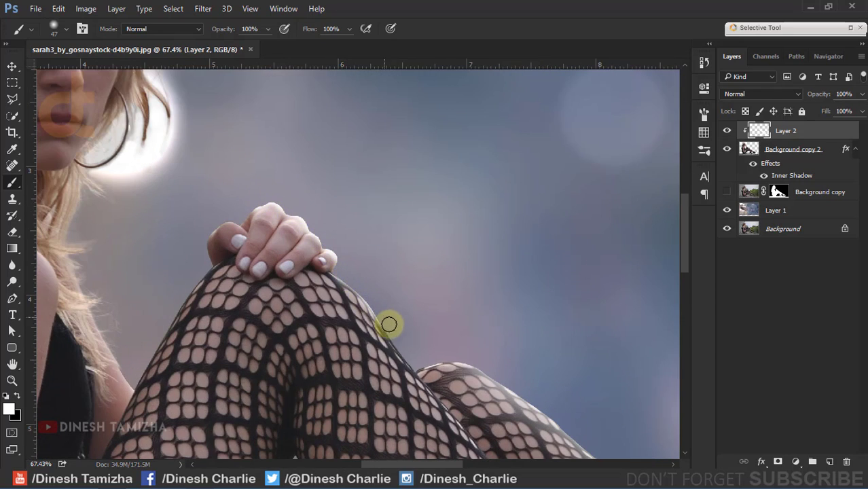
scroll(421, 191, "up", 3)
scroll(421, 191, "left", 5)
scroll(422, 192, "down", 3)
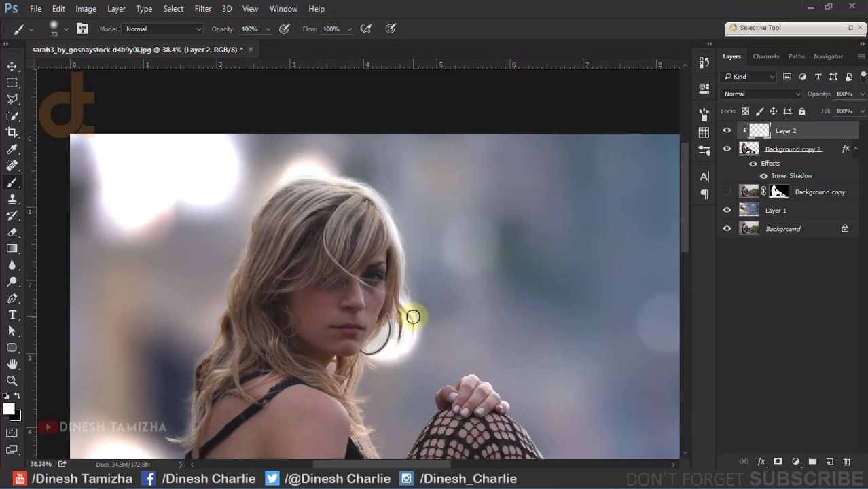
scroll(414, 342, "up", 2)
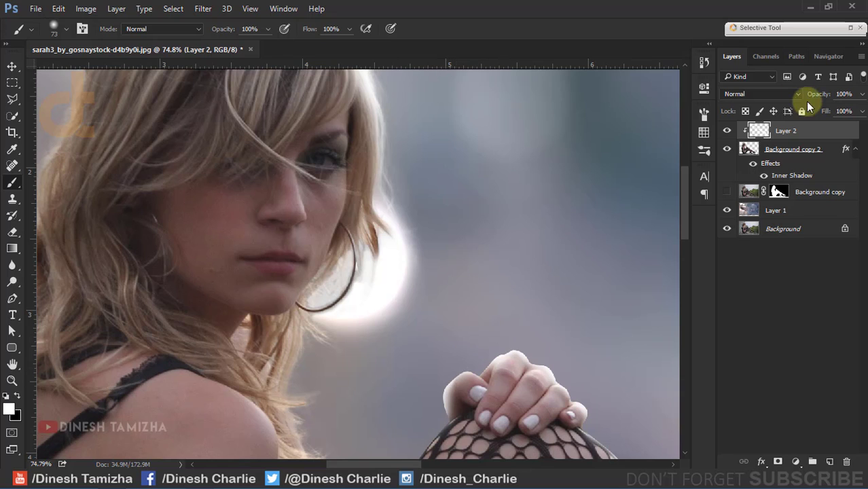
Lower Layer 2 to 62% opacity and paint rim light along the knee edge.
left_click_drag(817, 95, 790, 98)
scroll(289, 340, "down", 3)
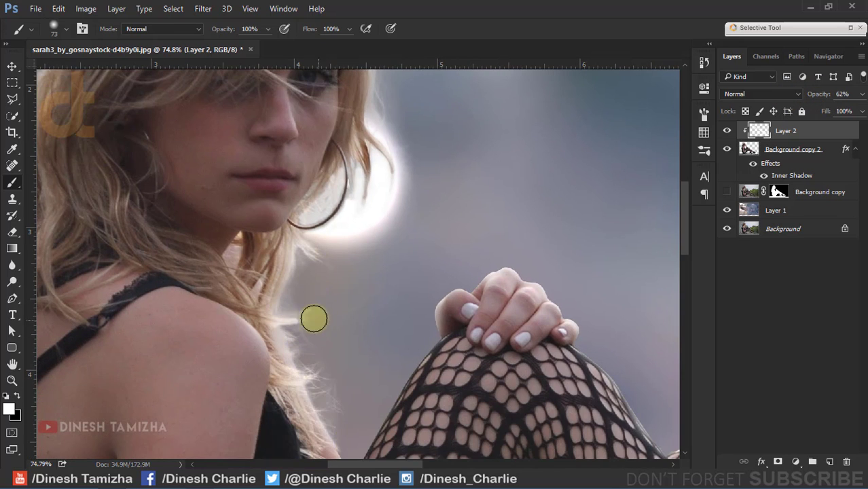
scroll(309, 314, "down", 3)
scroll(309, 315, "right", 1)
scroll(302, 313, "down", 3)
scroll(219, 315, "up", 1)
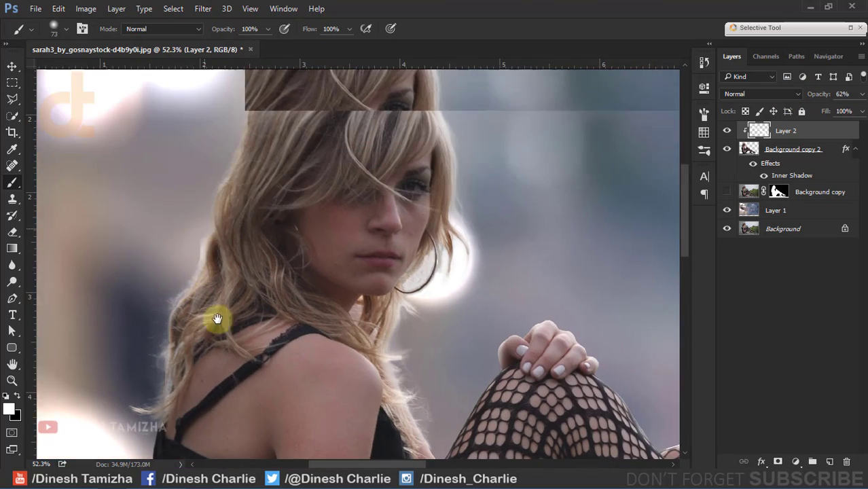
scroll(219, 292, "up", 1)
scroll(288, 156, "down", 3)
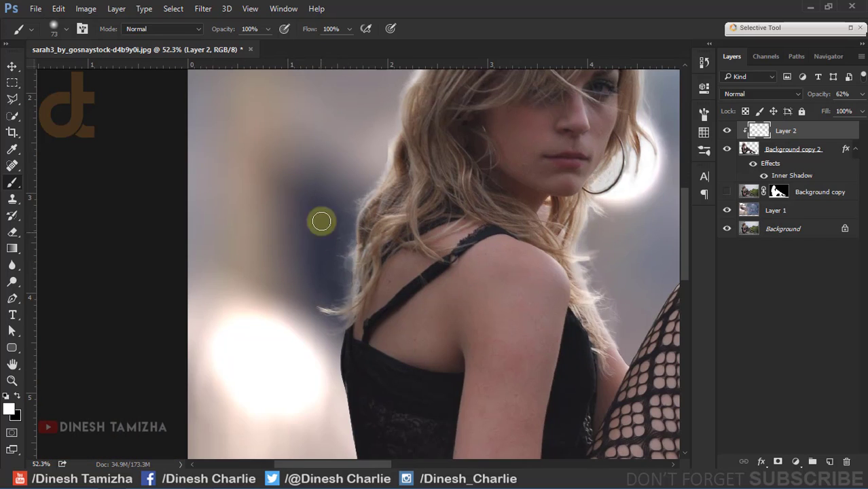
scroll(459, 323, "down", 2)
scroll(229, 175, "up", 1)
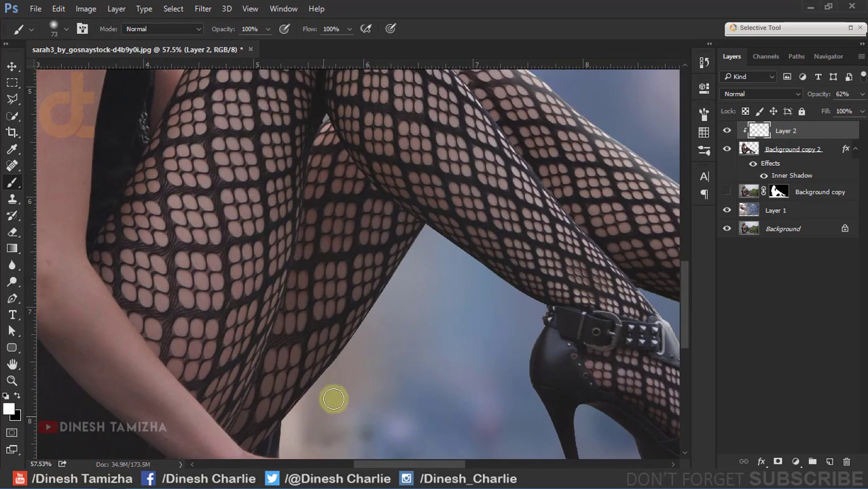
scroll(332, 367, "up", 2)
left_click(342, 232)
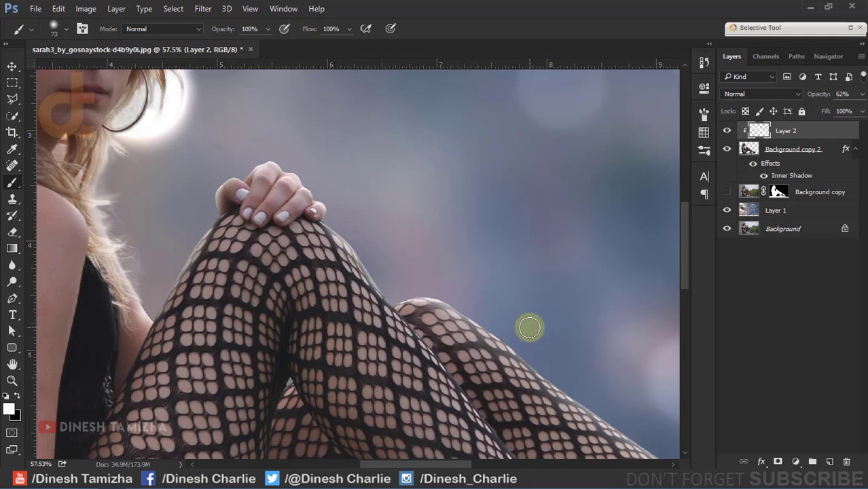
key("ctrl+0")
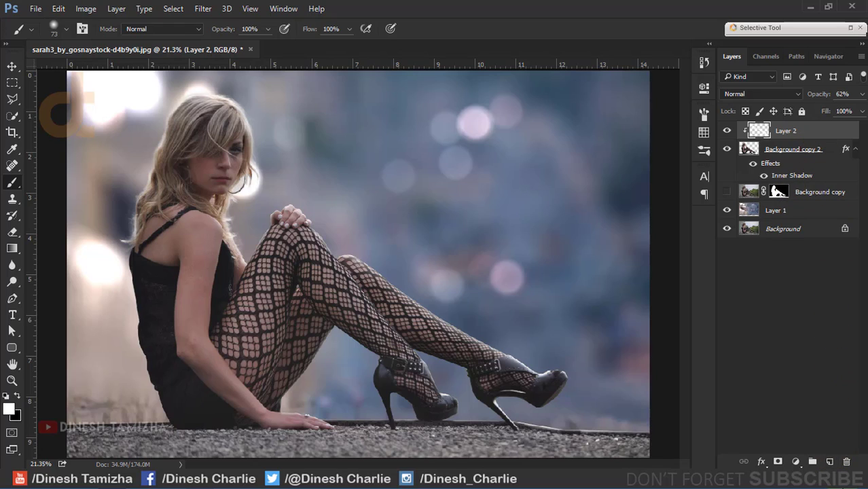
Add Layer 3 below Background copy 2 with a huge soft white glow behind her hair.
left_click(830, 461)
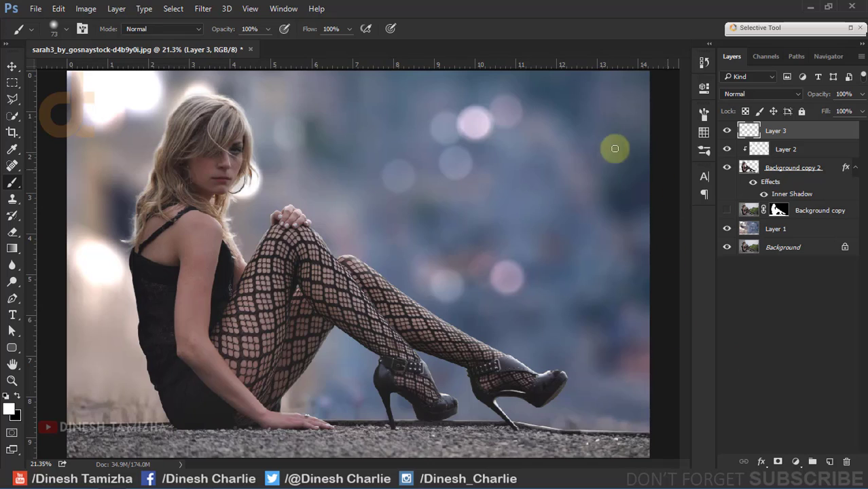
left_click_drag(818, 131, 823, 198)
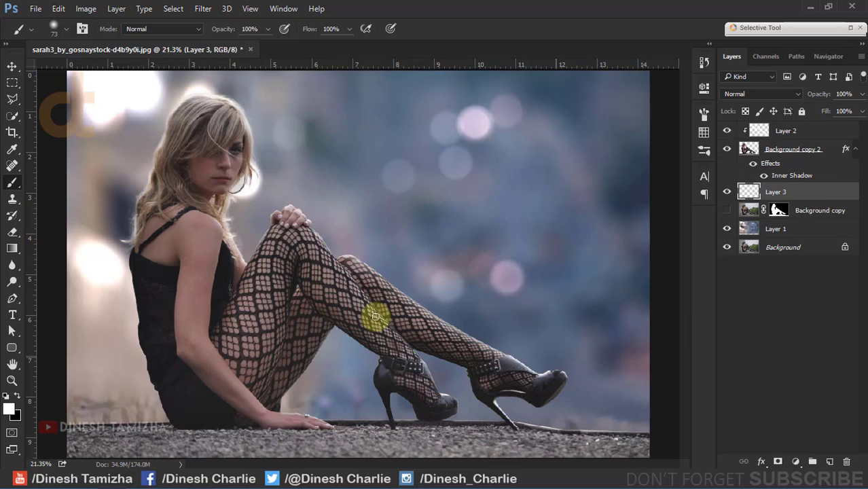
left_click_drag(275, 307, 371, 308)
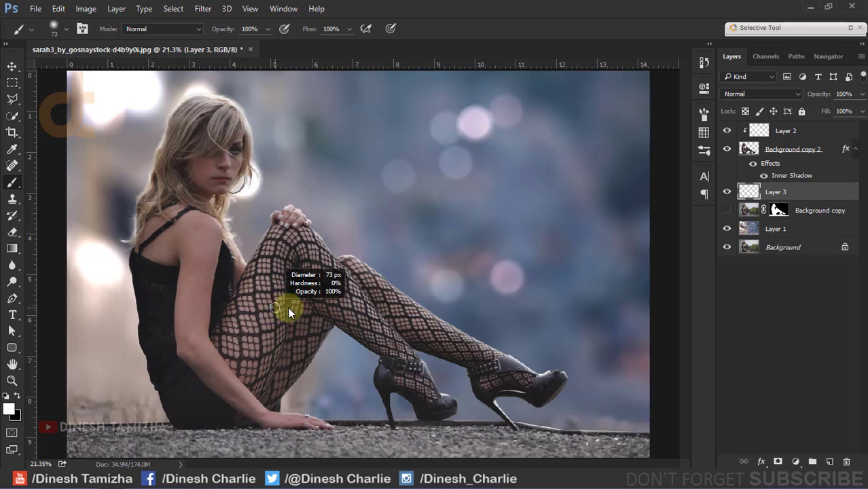
left_click(361, 241)
key("v")
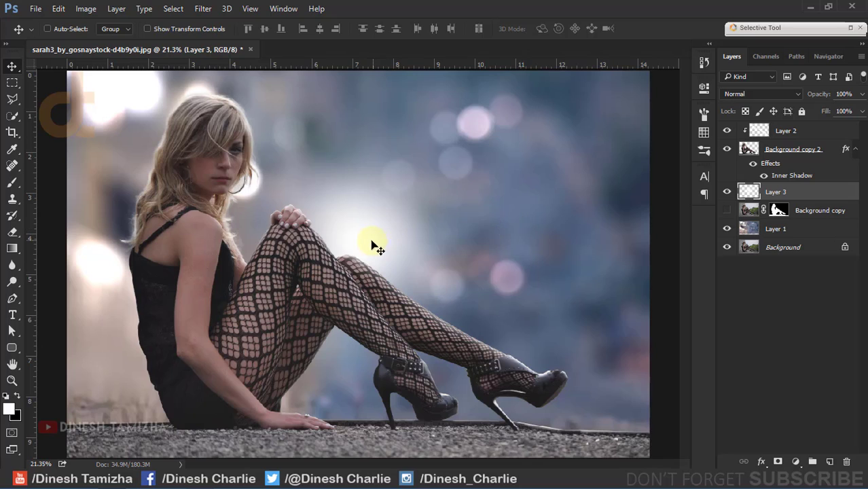
mouse_move(376, 248)
left_mouse_down()
mouse_move(144, 122)
mouse_move(133, 107)
left_mouse_up()
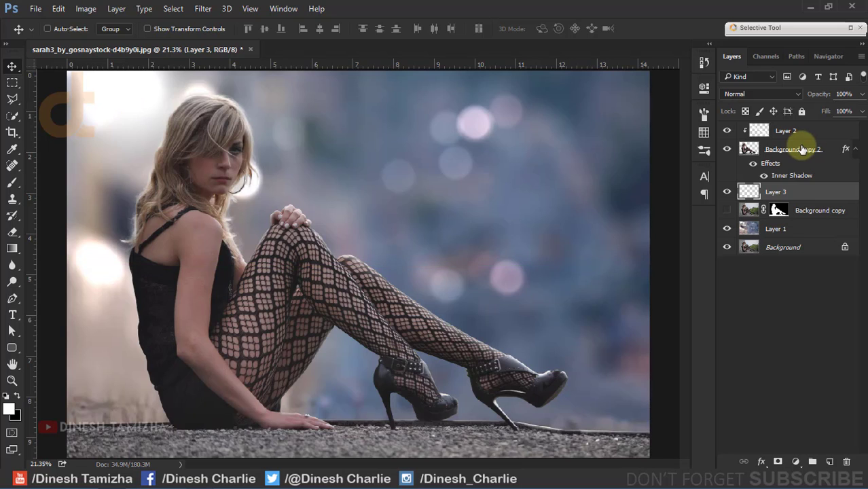
left_click(830, 131)
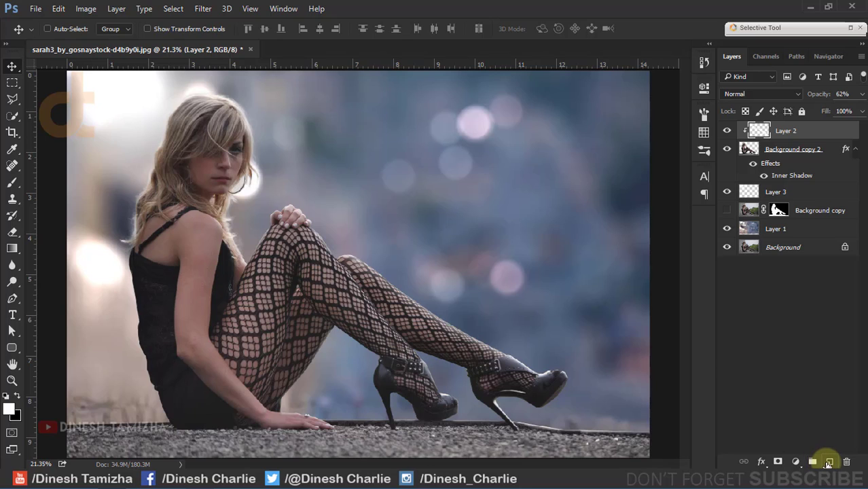
Add a Brightness/Contrast adjustment layer with brightness at -46 and collapse its properties.
left_click(797, 462)
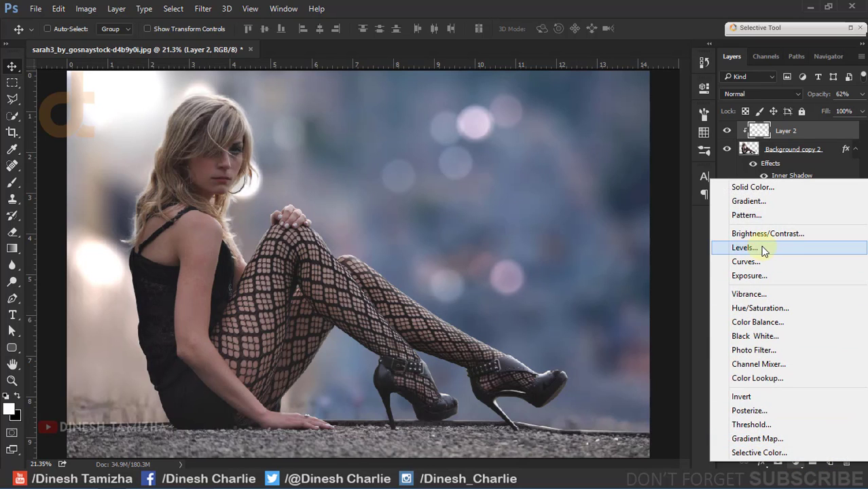
left_click(775, 234)
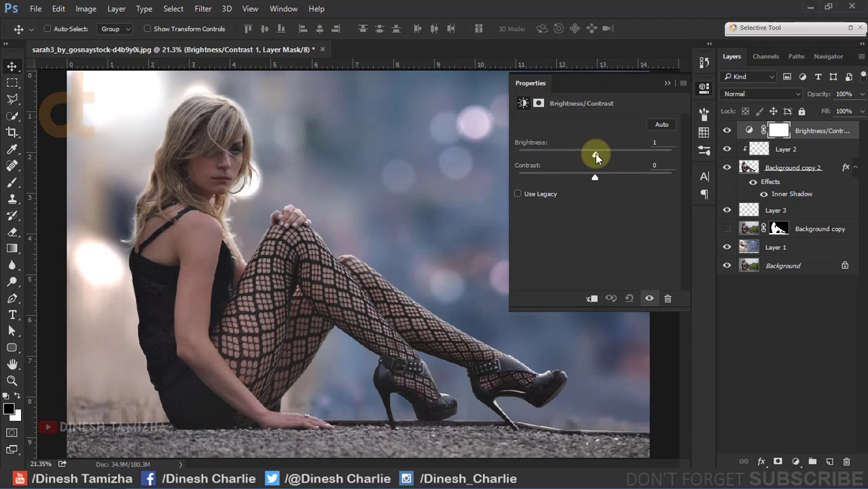
left_click_drag(595, 156, 572, 157)
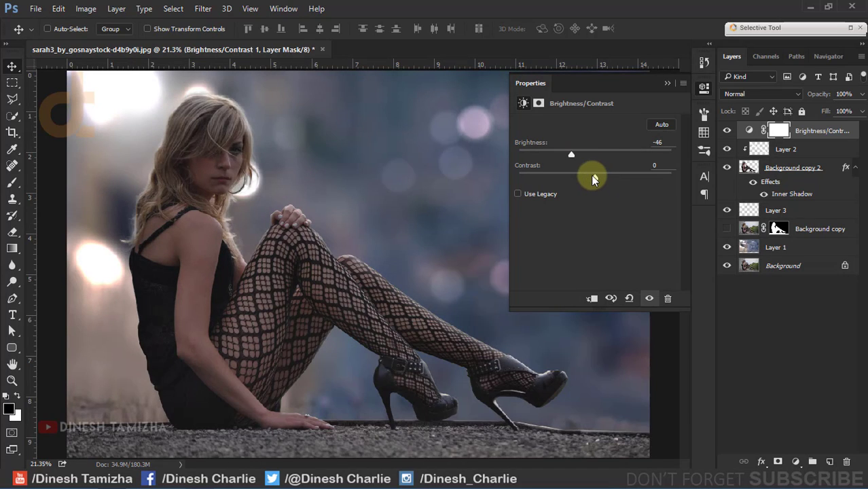
left_click(683, 83)
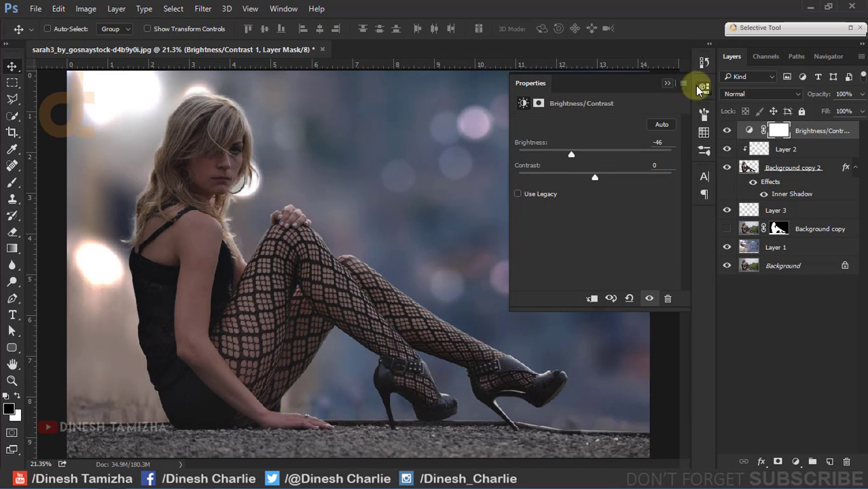
left_click(666, 85)
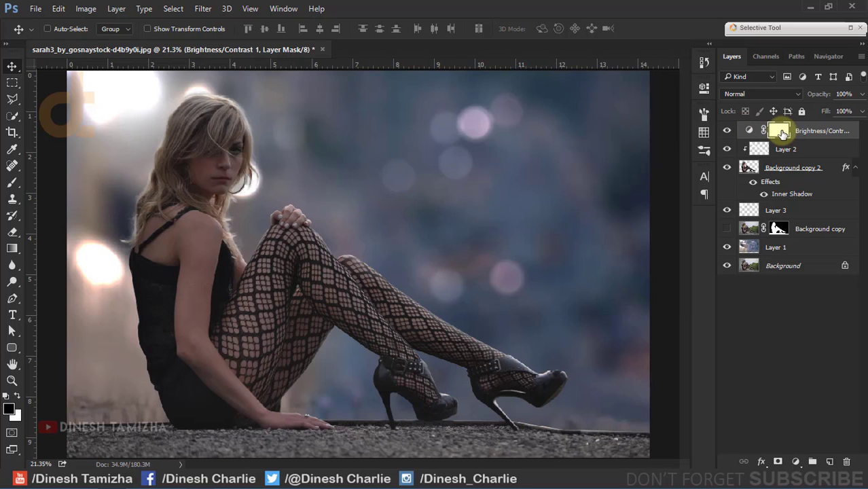
Paint black with a ~906 px soft brush on the Brightness/Contrast mask over the model.
key("b")
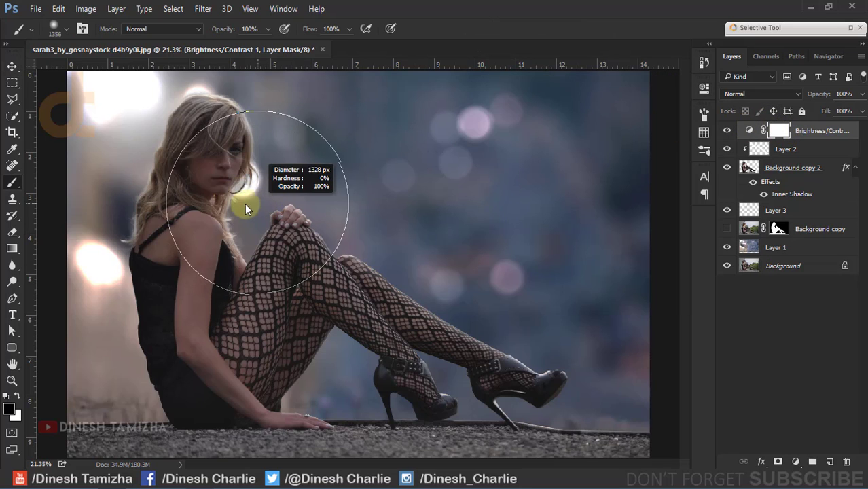
left_click_drag(245, 207, 176, 220)
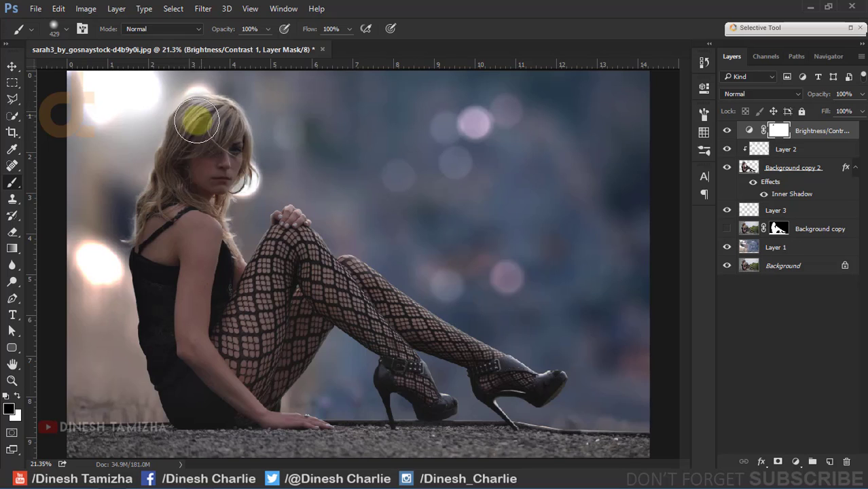
left_click_drag(116, 117, 204, 125)
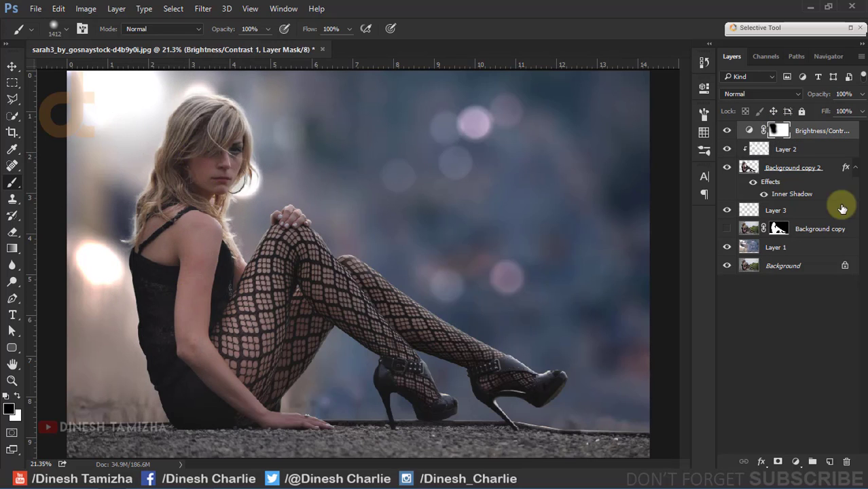
On new Layer 4, draw a gradient up from the bottom edge and stretch it upward.
left_click(829, 461)
key("x")
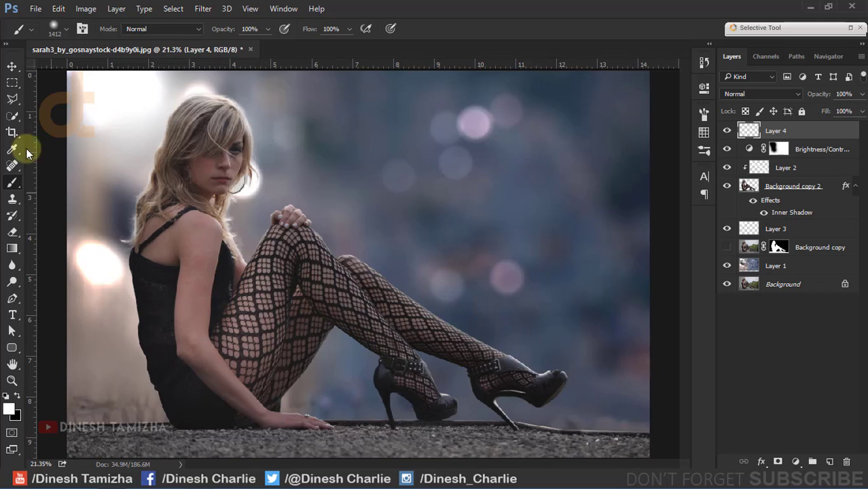
left_click(12, 248)
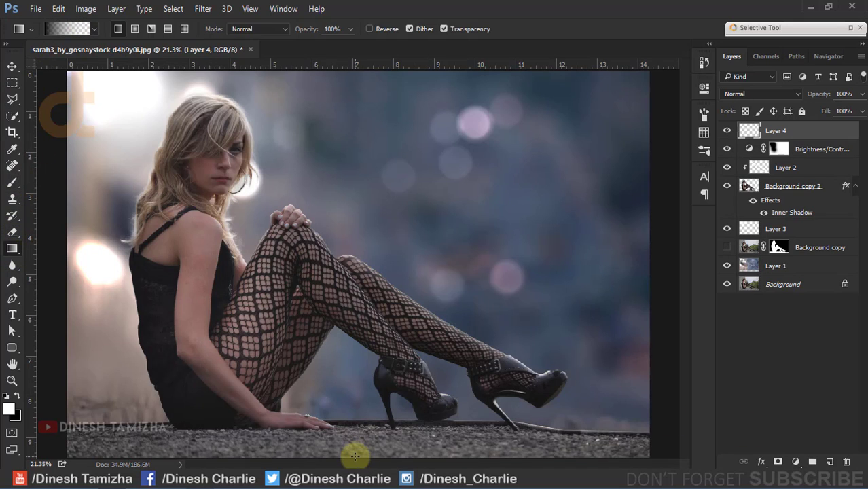
left_click_drag(354, 456, 356, 367)
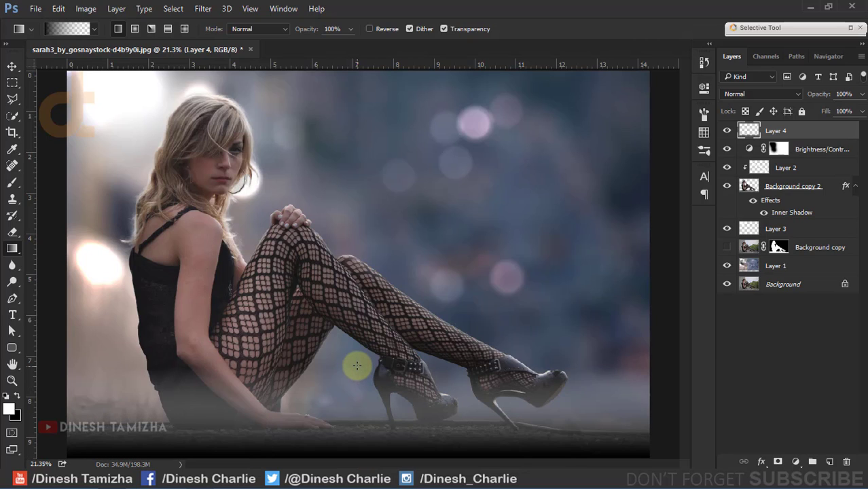
key("ctrl+t")
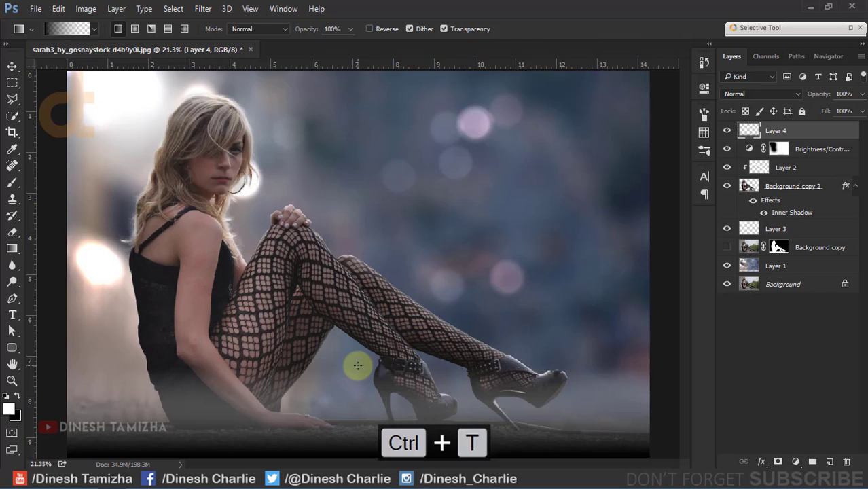
left_click_drag(358, 367, 358, 258)
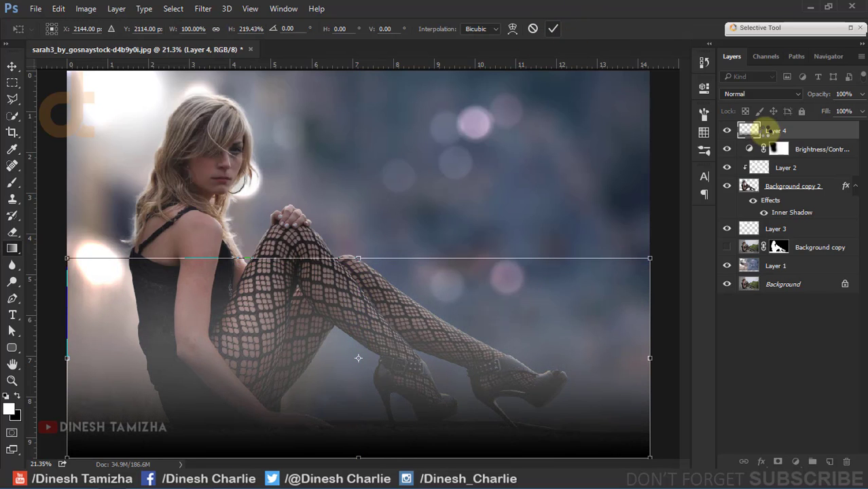
key("Return")
Set Layer 4's blend mode to Soft Light after trying Screen.
left_click(781, 92)
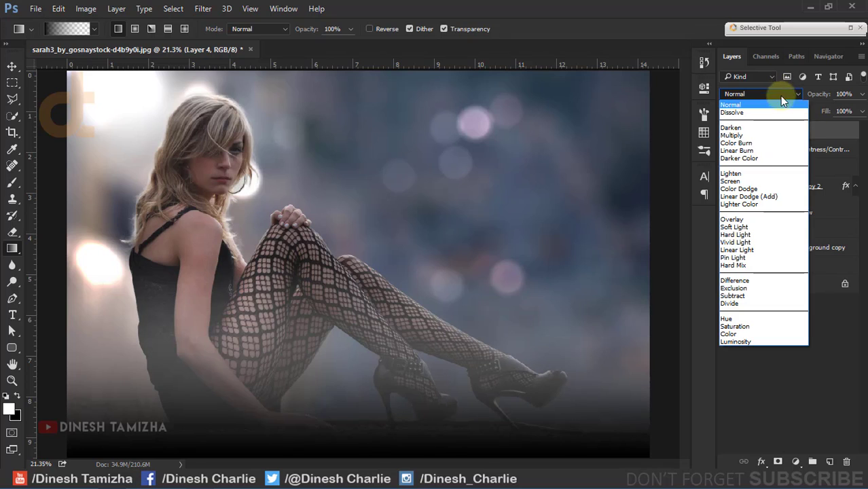
left_click(757, 180)
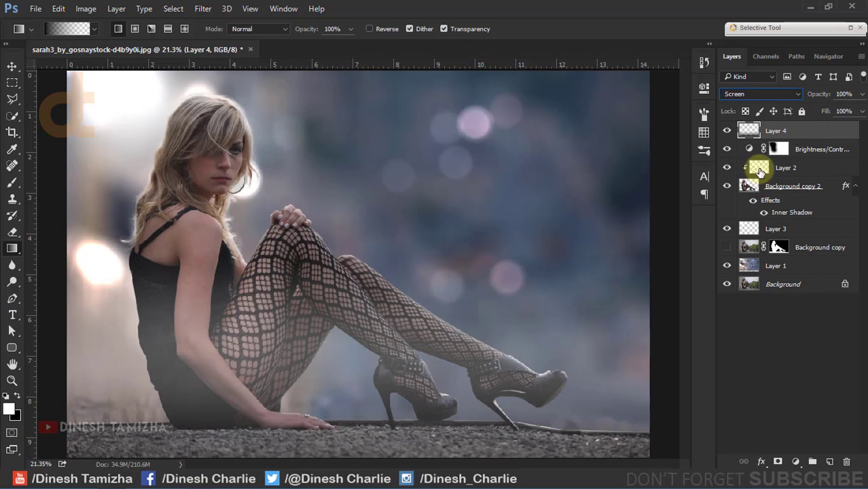
left_click(758, 97)
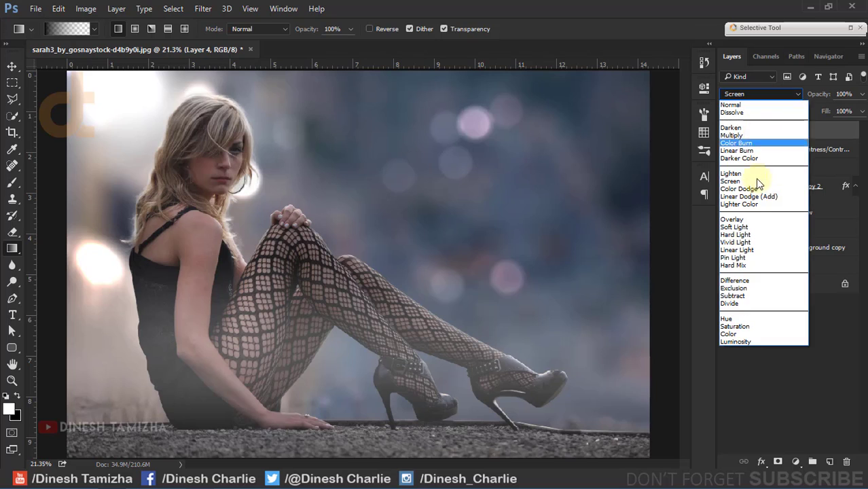
left_click(752, 226)
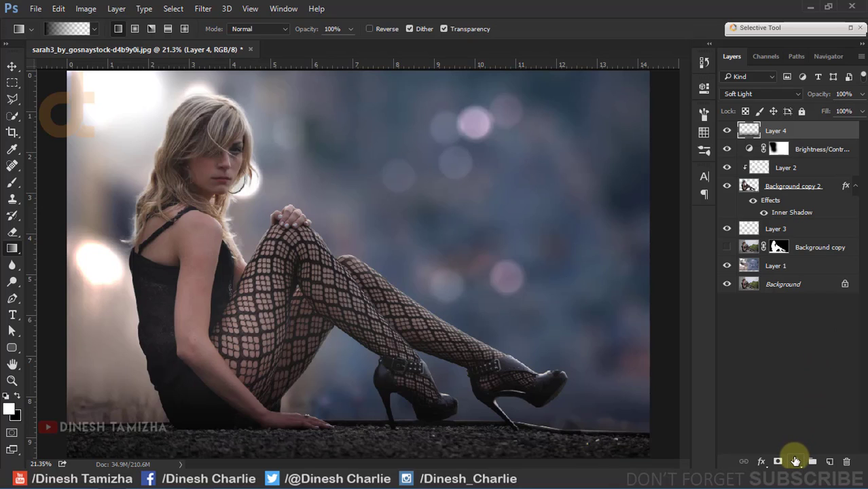
Add a Curves 1 adjustment layer, adjust its curve, and close the properties.
left_click(795, 461)
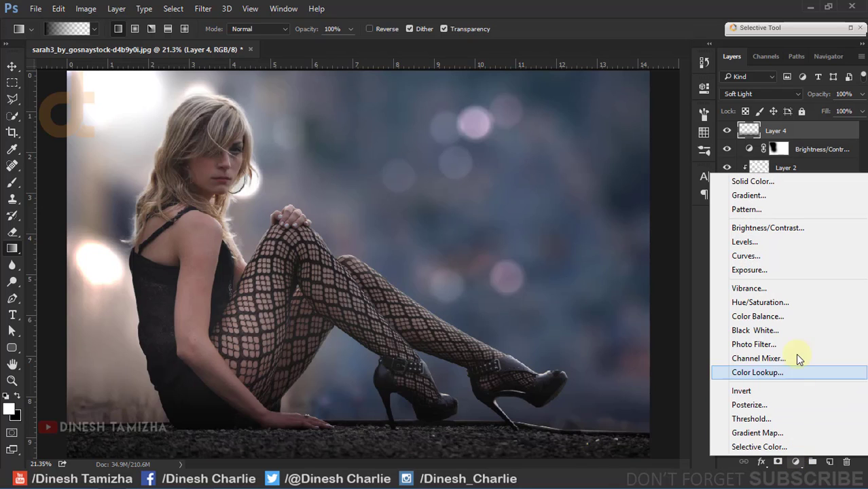
left_click(778, 256)
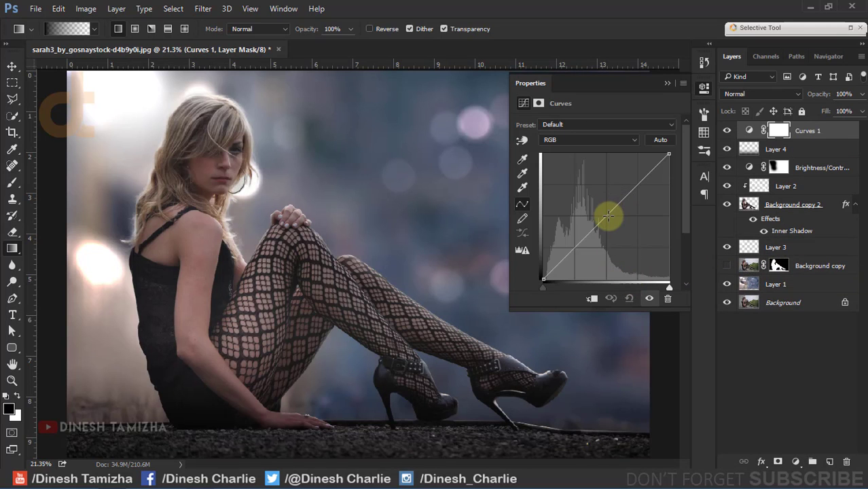
left_click_drag(609, 218, 613, 225)
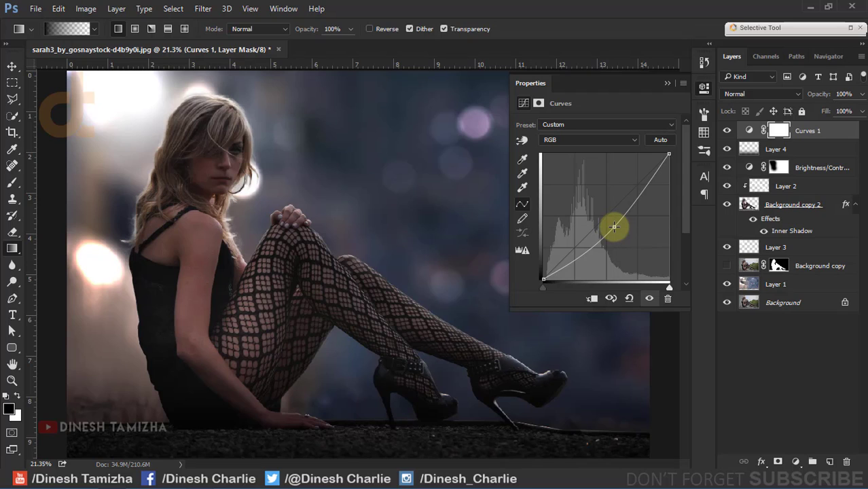
left_click(667, 83)
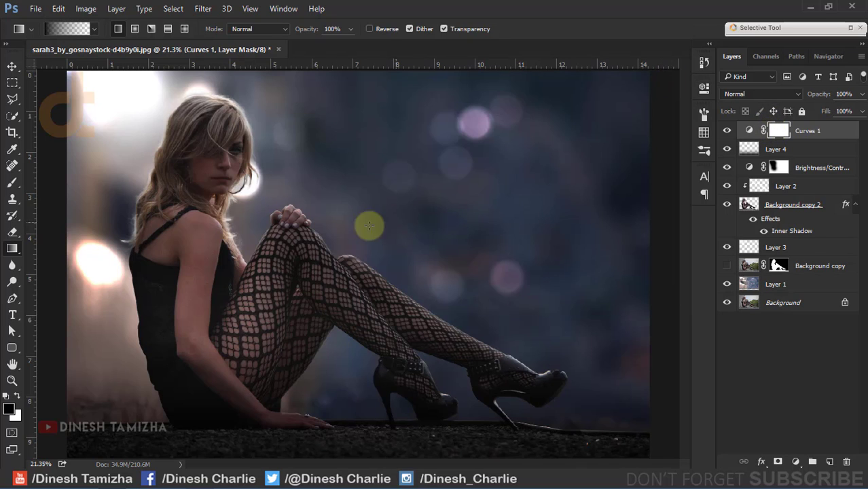
Paint black on the Curves 1 mask over the legs, then at 50% opacity.
key("b")
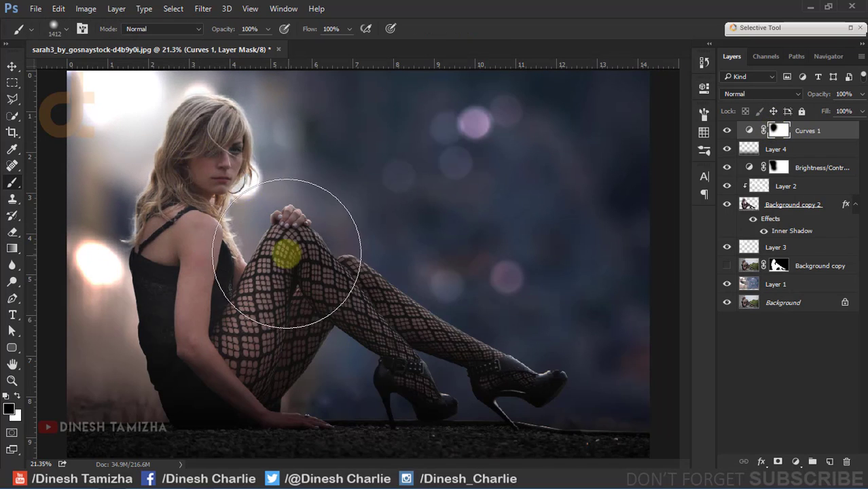
left_click_drag(290, 217, 371, 258)
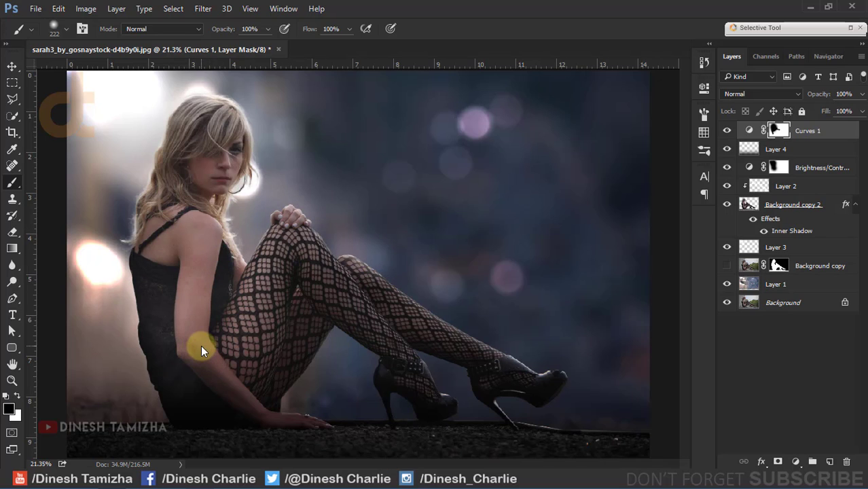
key("5")
left_click_drag(343, 264, 317, 257)
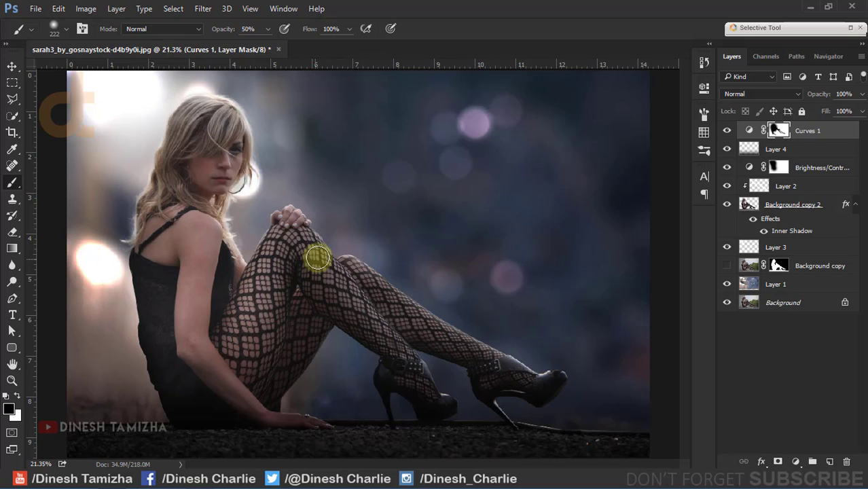
scroll(256, 367, "up", 2)
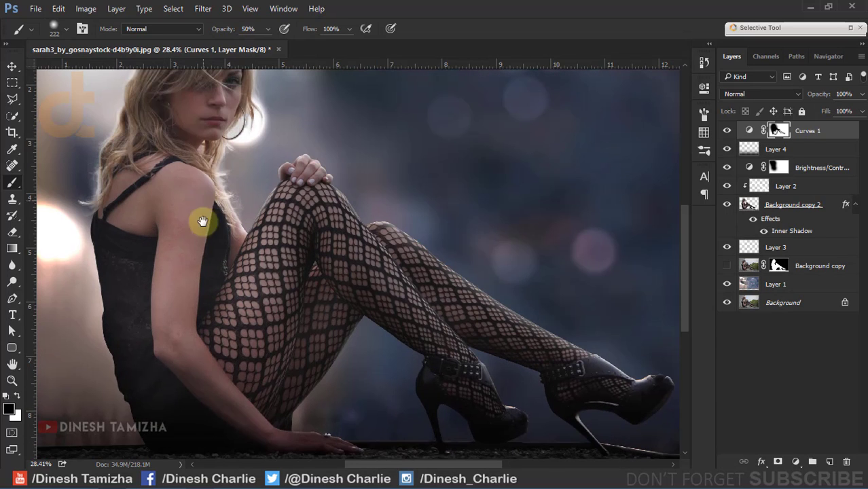
left_click_drag(203, 221, 221, 334)
Add a new Layer 5 clipped to the layer beneath and fill it with 50% Gray.
left_click(832, 459)
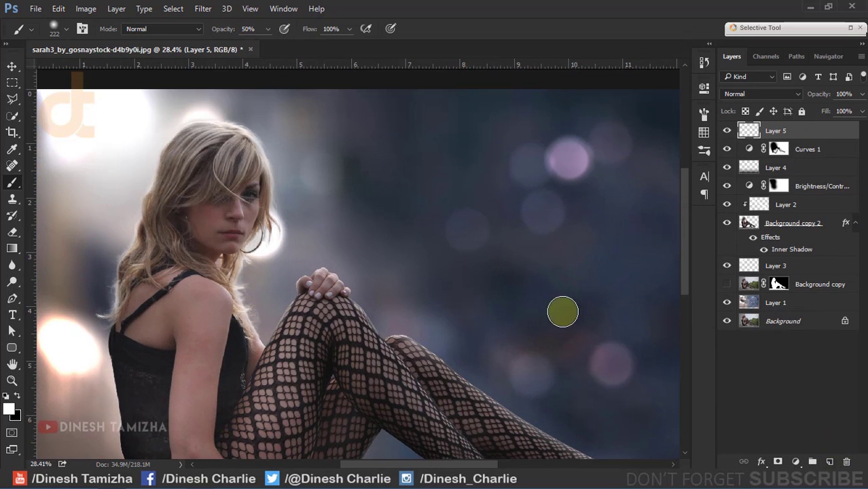
right_click(844, 133)
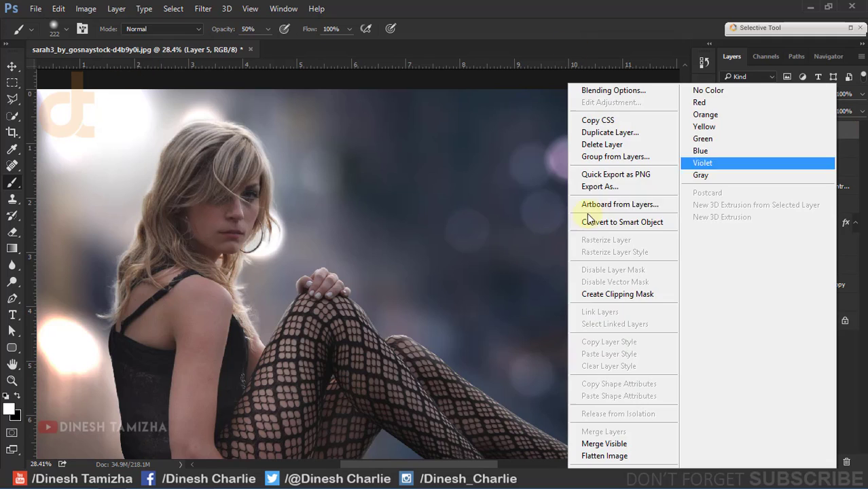
left_click(587, 292)
left_click(58, 9)
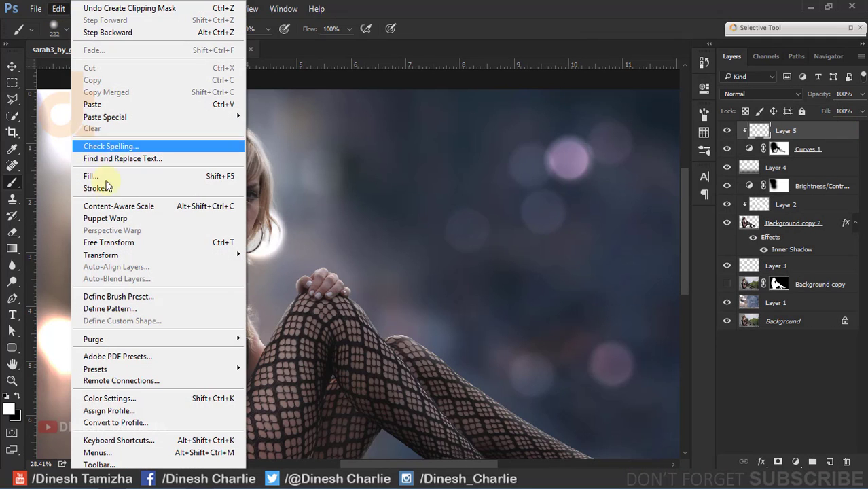
left_click(112, 175)
left_click(417, 130)
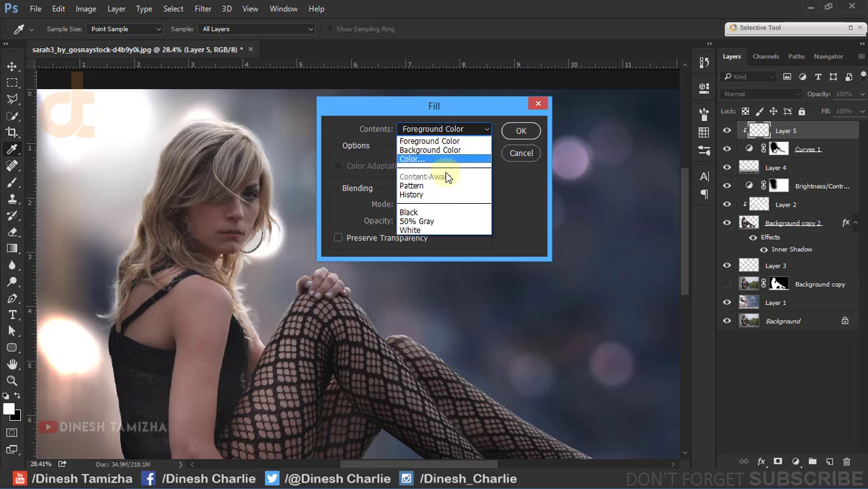
left_click(444, 222)
left_click(520, 130)
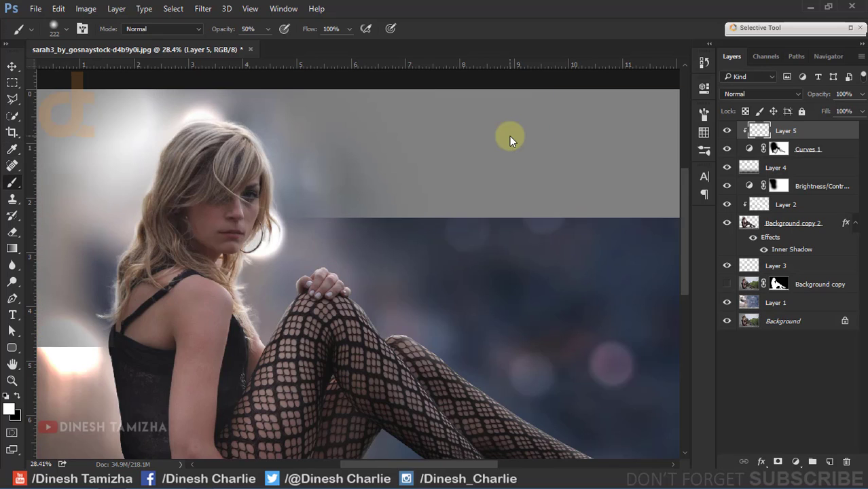
Move Layer 5 above Background copy 2, set it to Overlay, and paint light from hair to shoulder.
left_click_drag(833, 136, 828, 213)
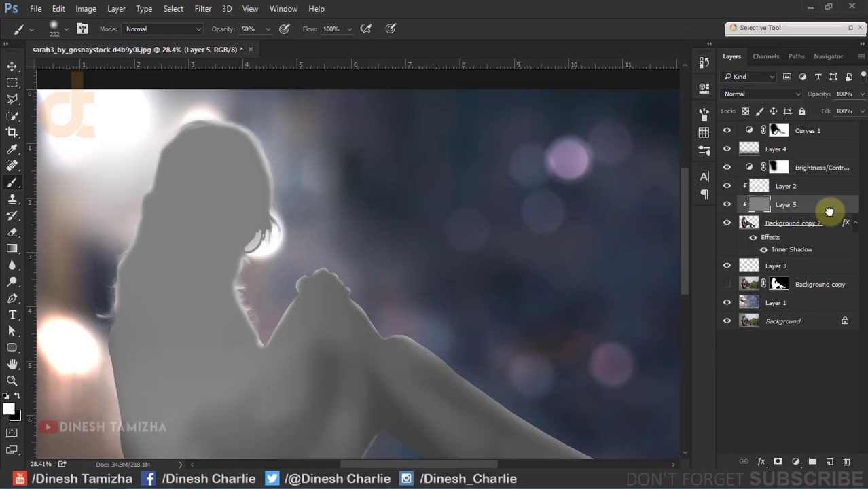
scroll(495, 247, "down", 2)
scroll(495, 247, "down", 2)
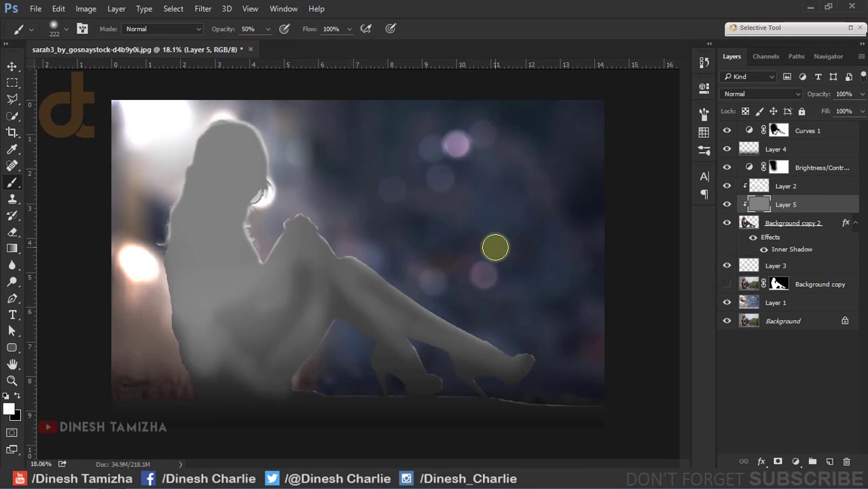
left_click(752, 94)
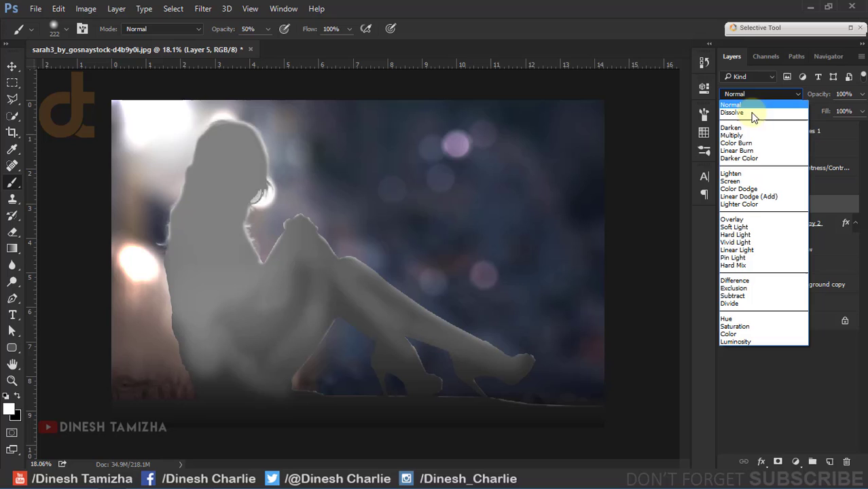
left_click(748, 216)
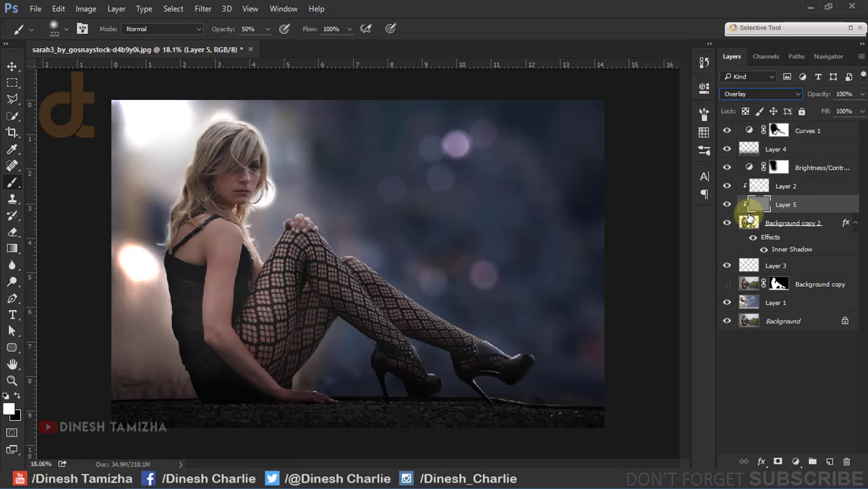
left_click_drag(163, 200, 214, 218)
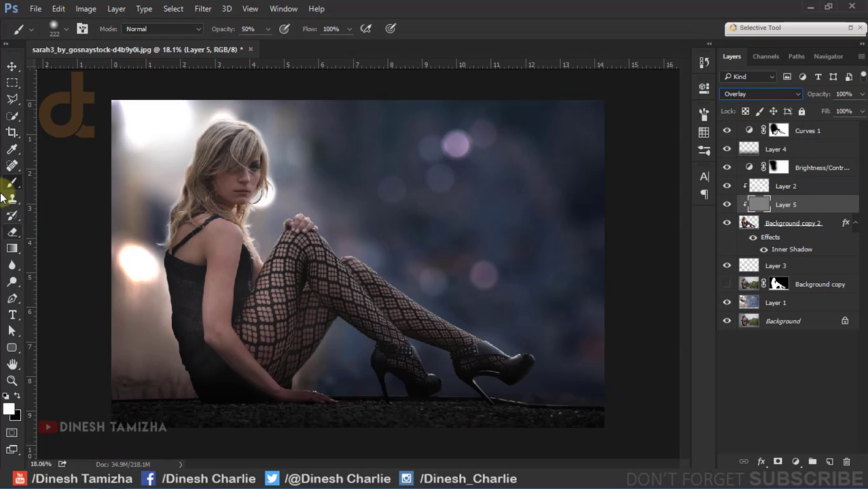
With the Dodge tool (Midtones, 10% exposure), brighten the top edge of the leg and shoe.
left_click(14, 271)
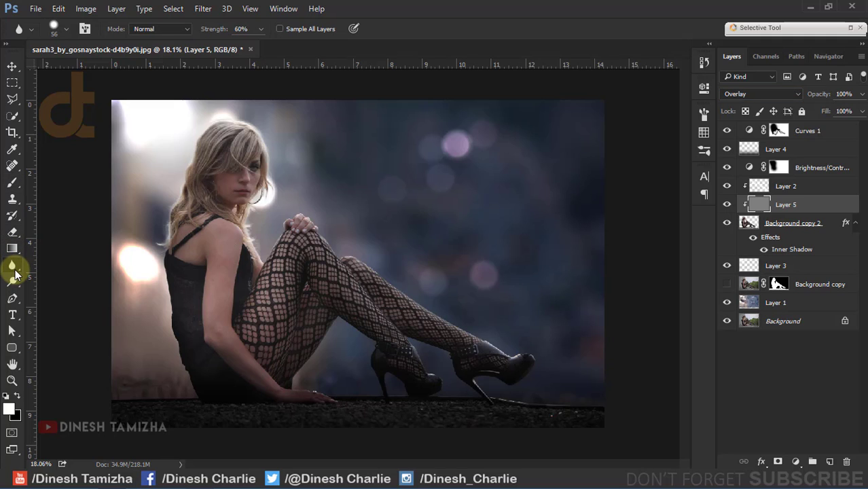
left_click(13, 286)
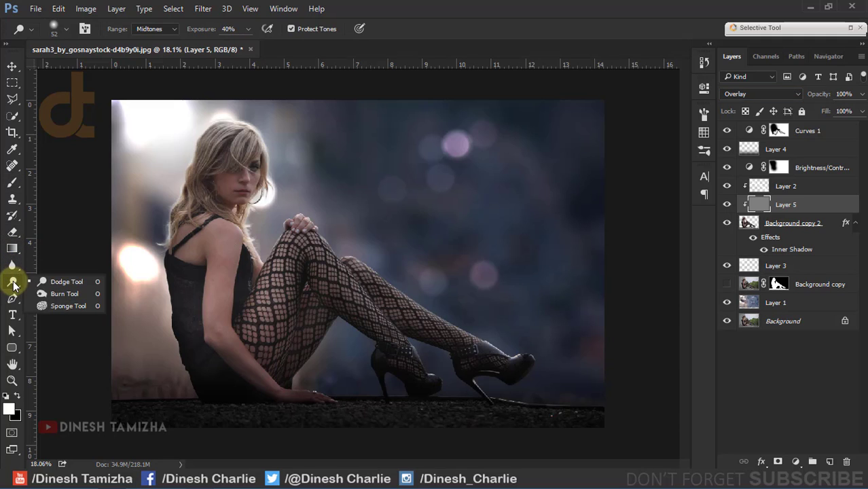
key("ctrl+plus")
left_click(61, 294)
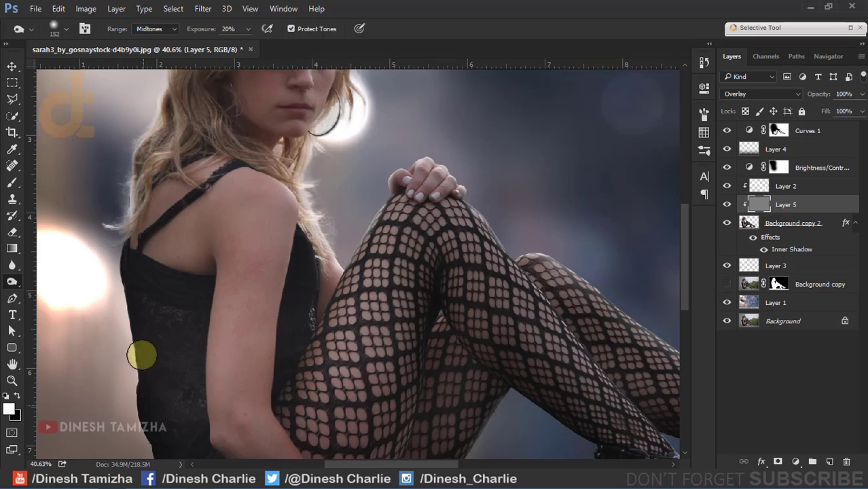
scroll(141, 292, "down", 5)
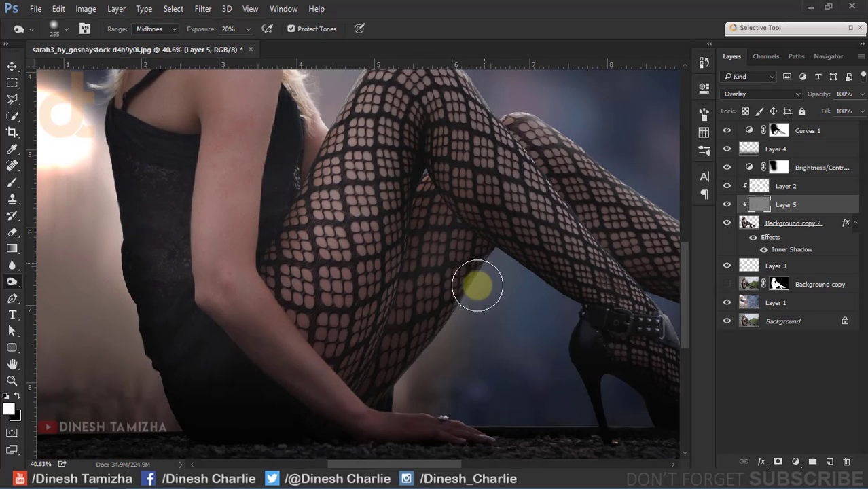
scroll(234, 355, "up", 5)
scroll(233, 355, "up", 2)
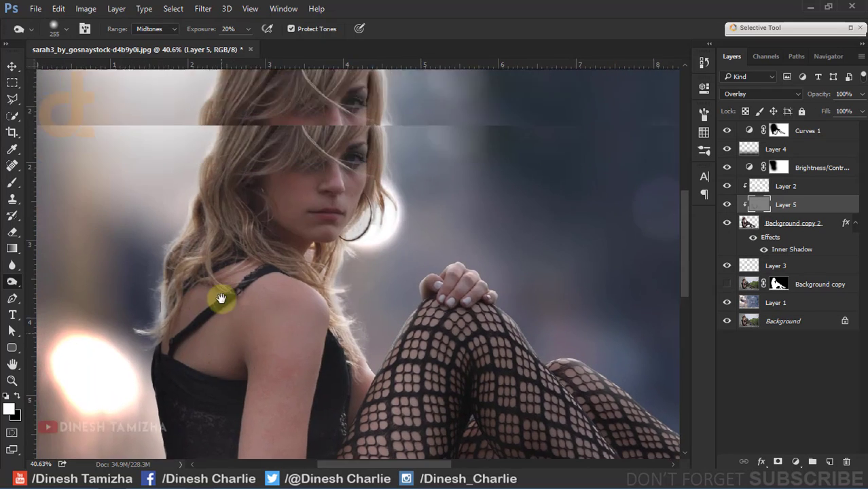
scroll(223, 297, "up", 2)
scroll(319, 184, "down", 4)
scroll(319, 184, "right", 5)
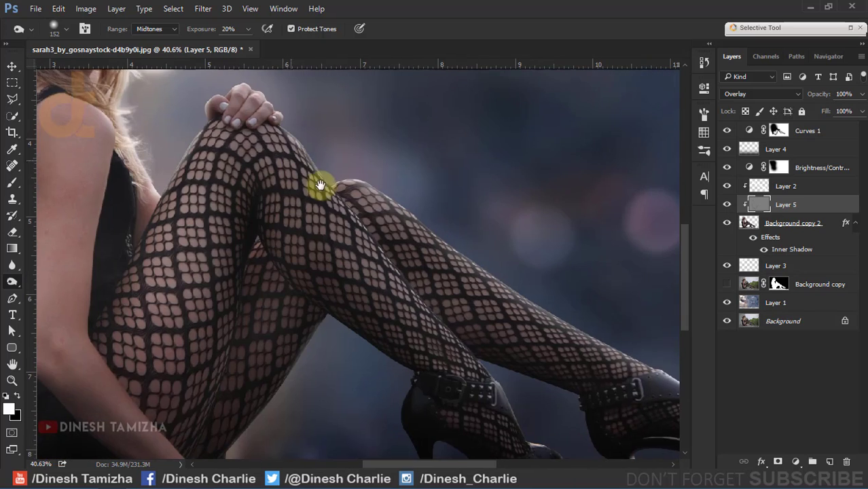
scroll(329, 223, "down", 2)
scroll(330, 222, "right", 2)
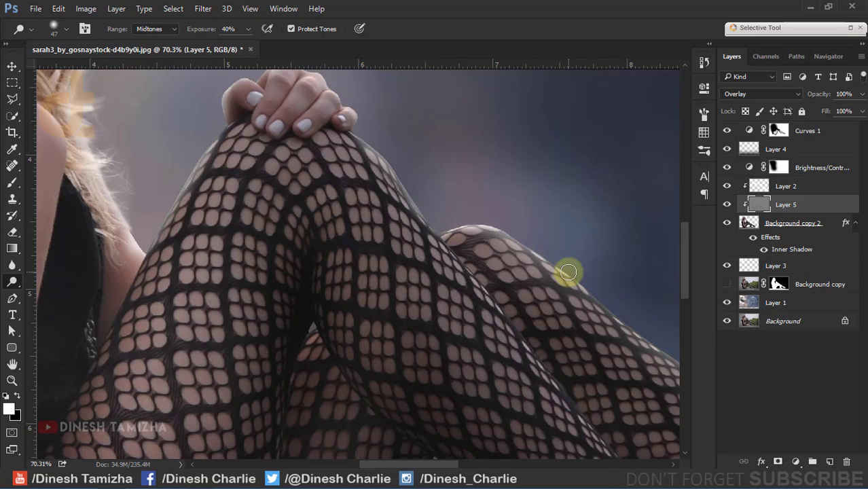
scroll(529, 279, "down", 1)
scroll(530, 278, "right", 3)
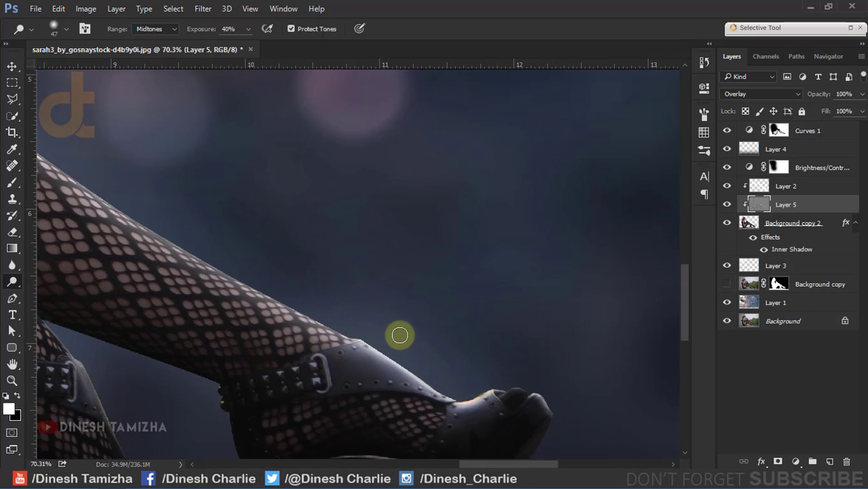
mouse_move(399, 335)
left_mouse_down()
mouse_move(533, 397)
mouse_move(334, 314)
mouse_move(265, 304)
left_mouse_up()
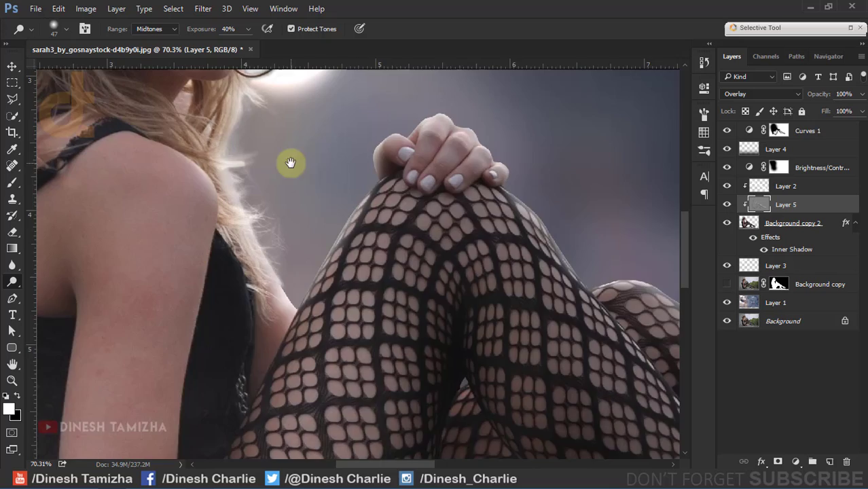
Dodge the face, shoulder and hand with a smaller brush for finger detail, then zoom out.
left_click_drag(290, 162, 341, 391)
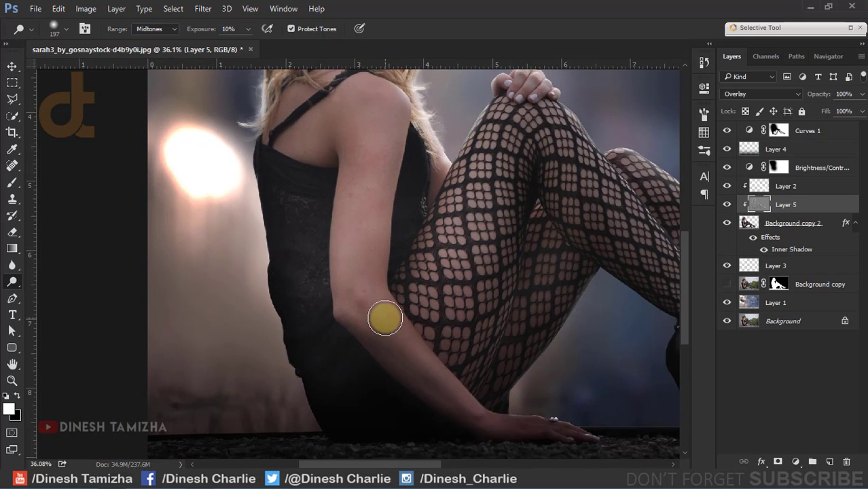
left_click_drag(383, 315, 368, 304)
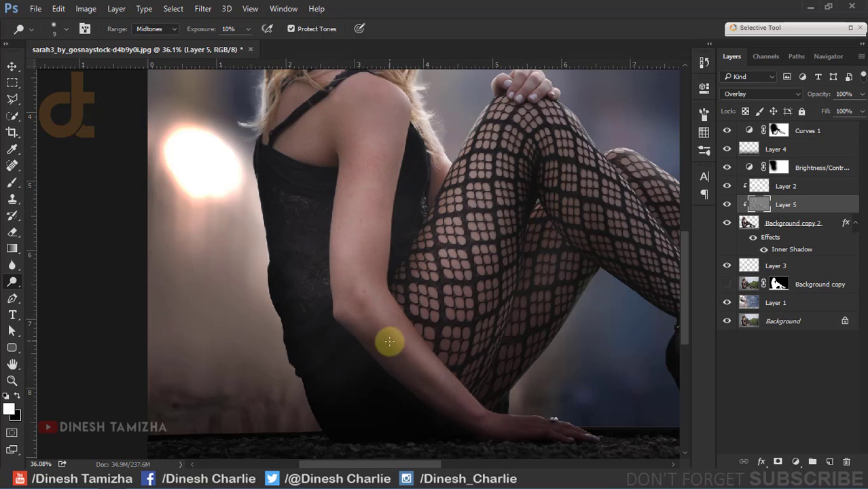
left_click_drag(388, 339, 382, 328)
scroll(374, 286, "up", 3)
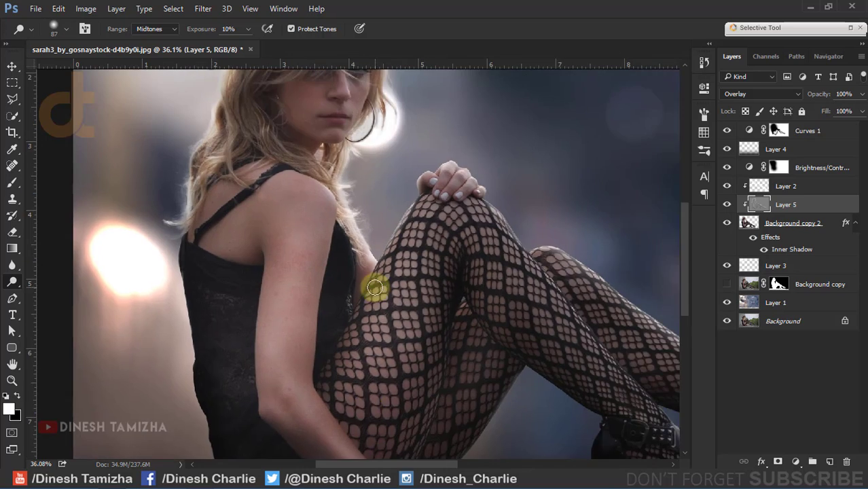
scroll(467, 302, "up", 3)
left_click_drag(468, 302, 449, 307)
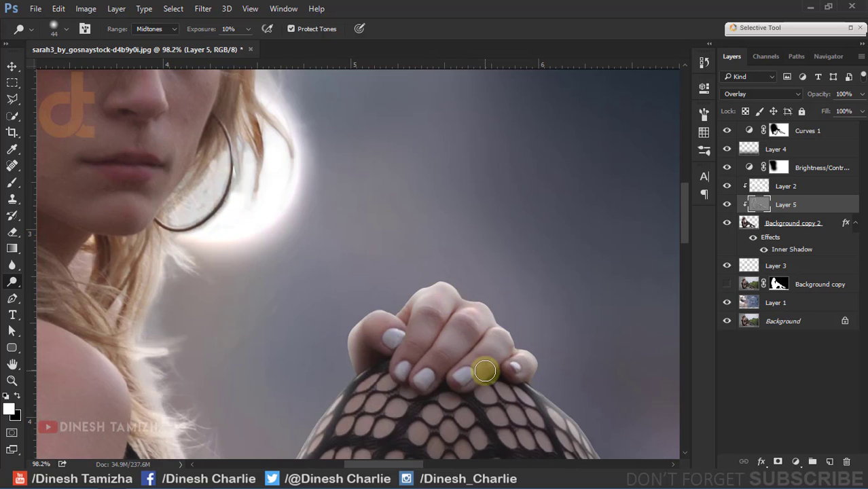
scroll(276, 170, "down", 2)
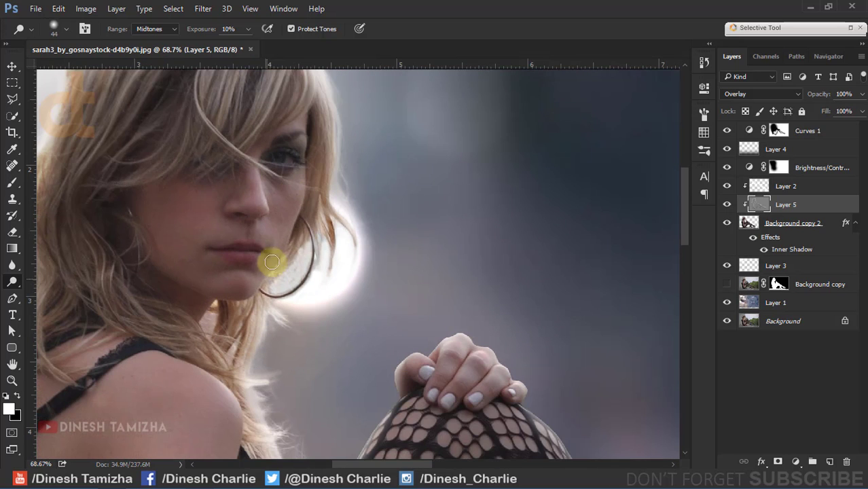
scroll(283, 358, "down", 3)
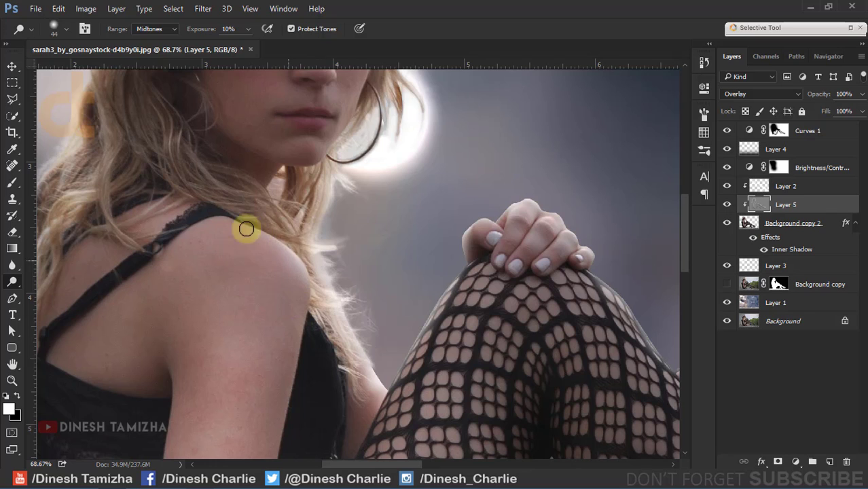
left_click_drag(246, 227, 303, 294)
scroll(270, 250, "down", 2)
left_click_drag(329, 230, 336, 386)
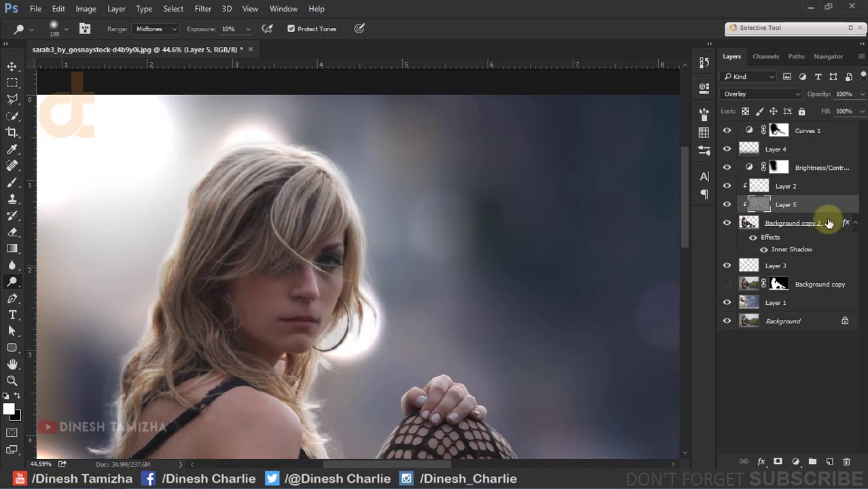
Stamp a merged copy of the composite onto new top Layer 7 and launch Camera Raw Filter.
left_click(817, 136)
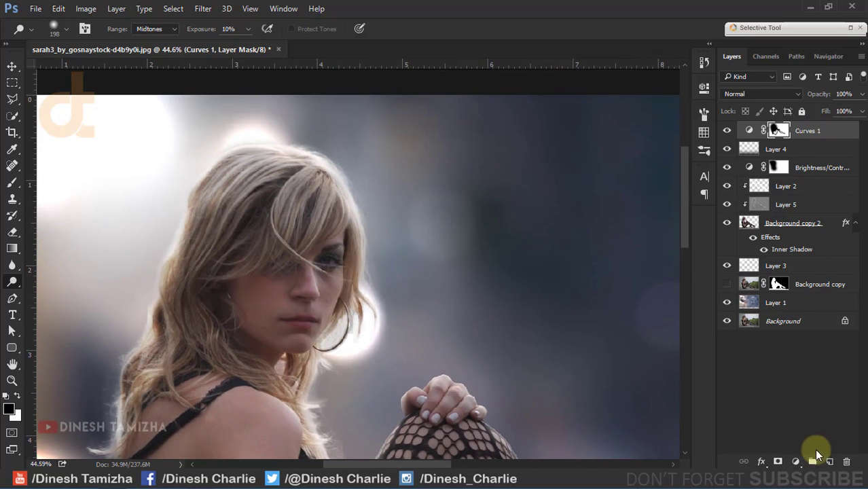
left_click(827, 461)
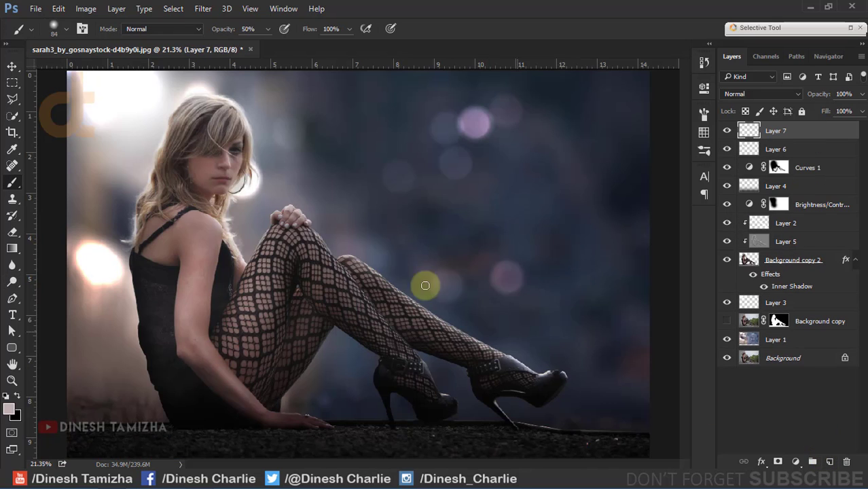
left_click(83, 9)
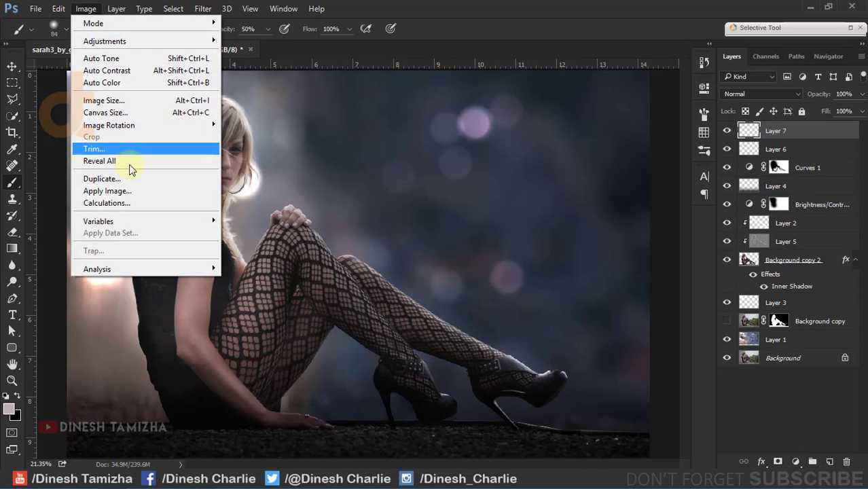
left_click(139, 193)
left_click(536, 132)
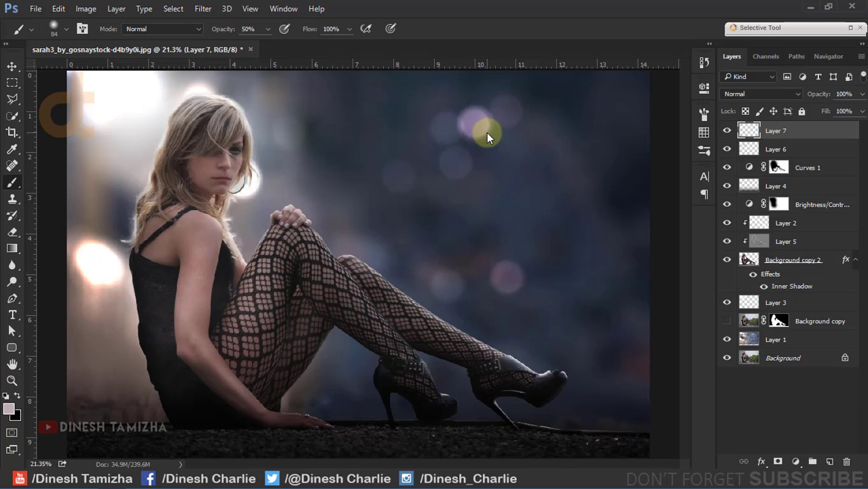
left_click(203, 9)
left_click(238, 84)
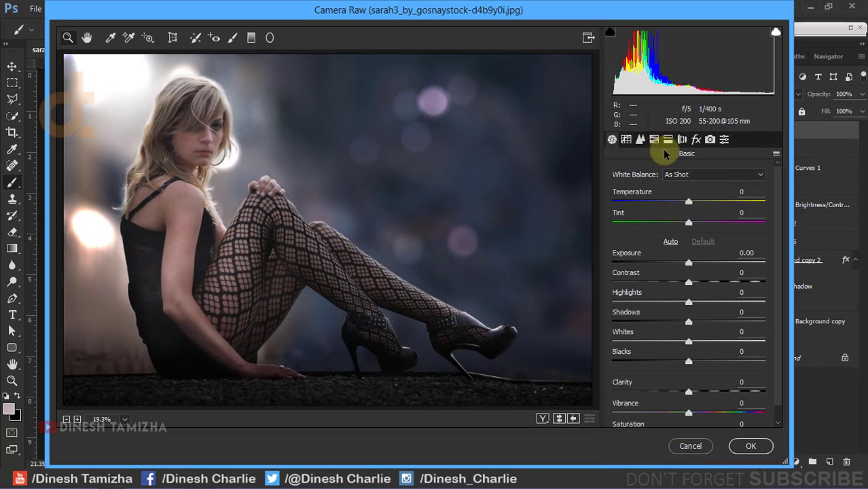
In HSL, raise Aquas/Blues saturation to +62/+58 and set hues Aquas +42, Blues -5.
left_click(669, 142)
left_click(654, 139)
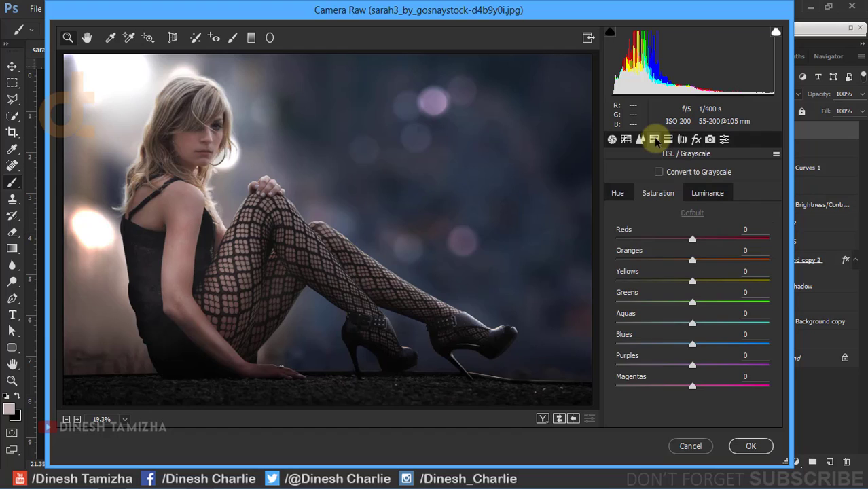
left_click(618, 194)
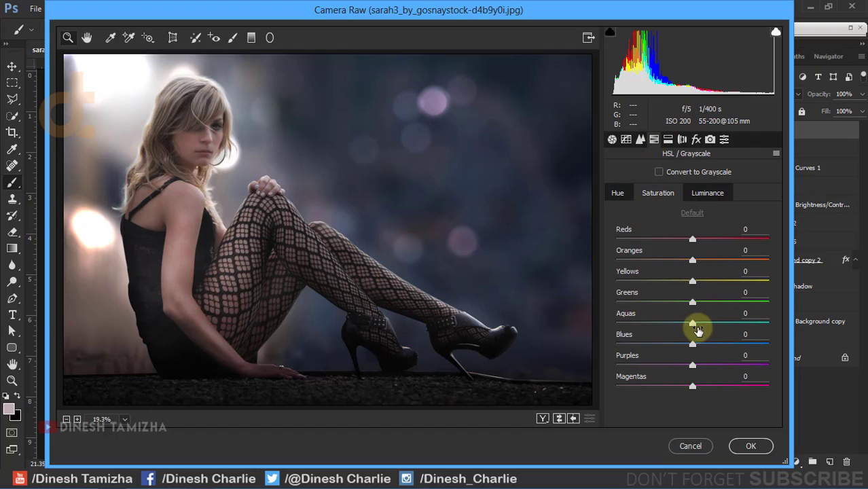
mouse_move(696, 328)
left_mouse_down()
mouse_move(713, 324)
mouse_move(735, 345)
mouse_move(664, 345)
mouse_move(736, 346)
left_mouse_up()
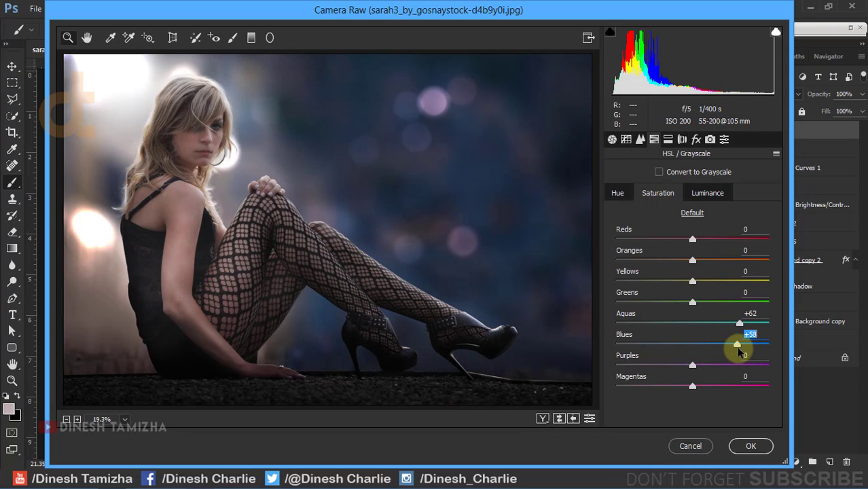
left_click(617, 193)
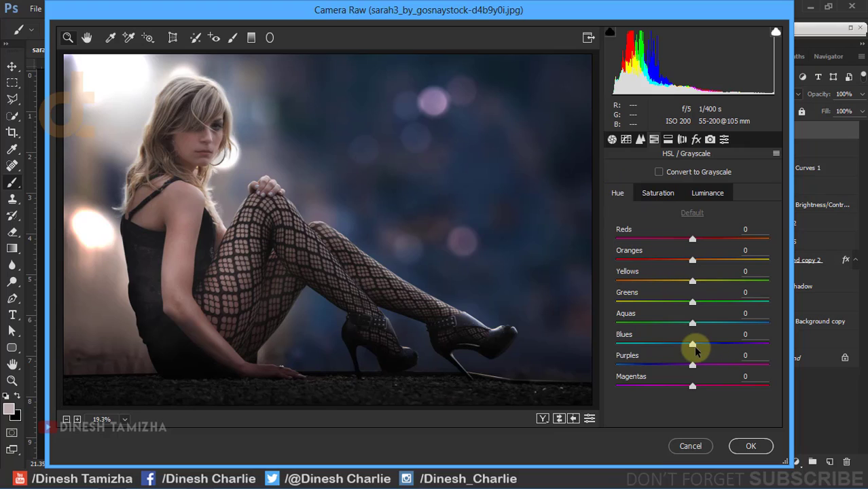
mouse_move(692, 344)
left_mouse_down()
mouse_move(648, 345)
mouse_move(736, 325)
mouse_move(723, 326)
left_mouse_up()
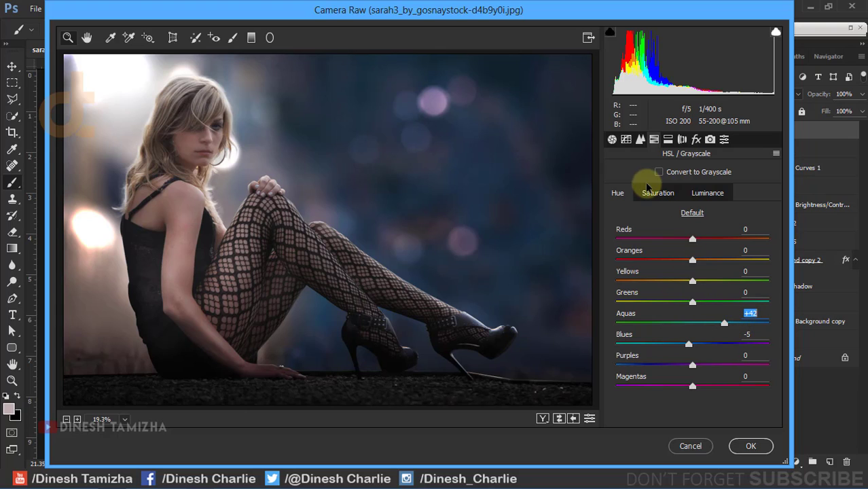
left_click(611, 139)
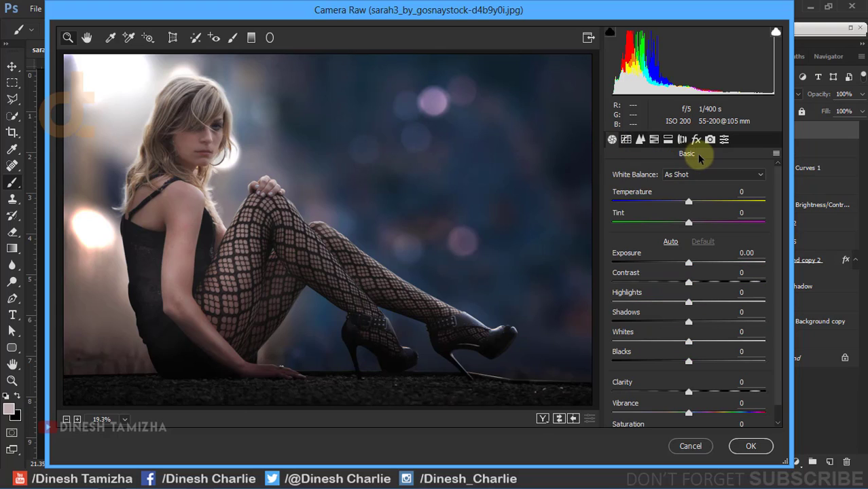
Add graduated filters from the bottom edge and top-right corner that cool and darken those areas.
left_click(250, 38)
left_click_drag(345, 409, 347, 317)
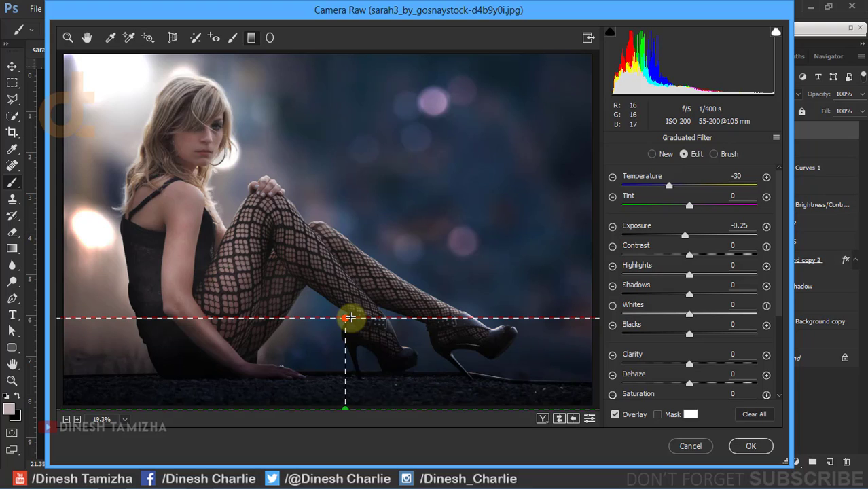
left_click(668, 185)
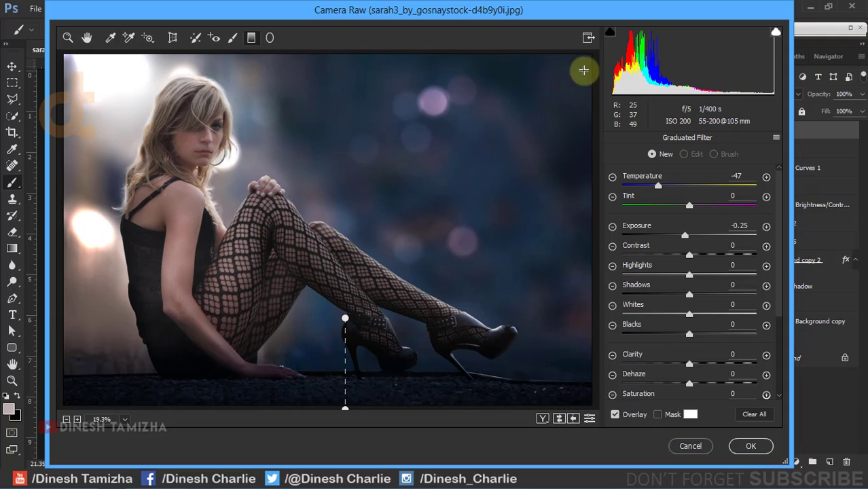
left_click_drag(592, 56, 578, 71)
left_click_drag(460, 140, 273, 251)
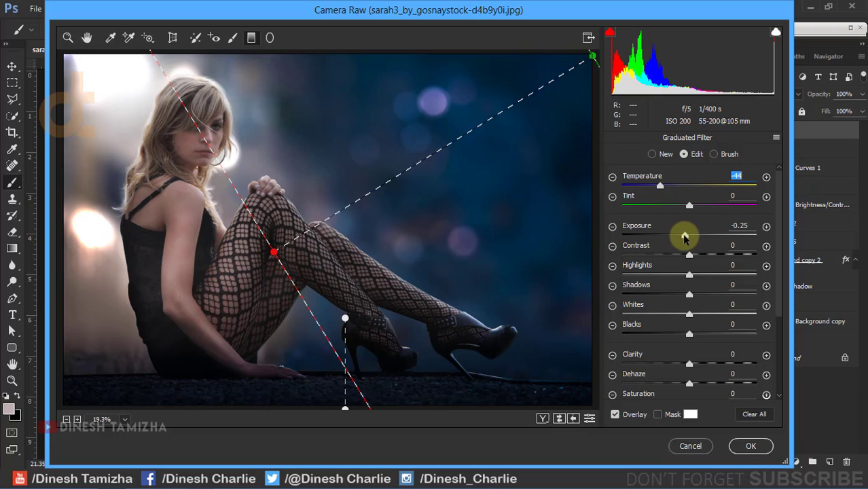
left_click_drag(685, 234, 677, 235)
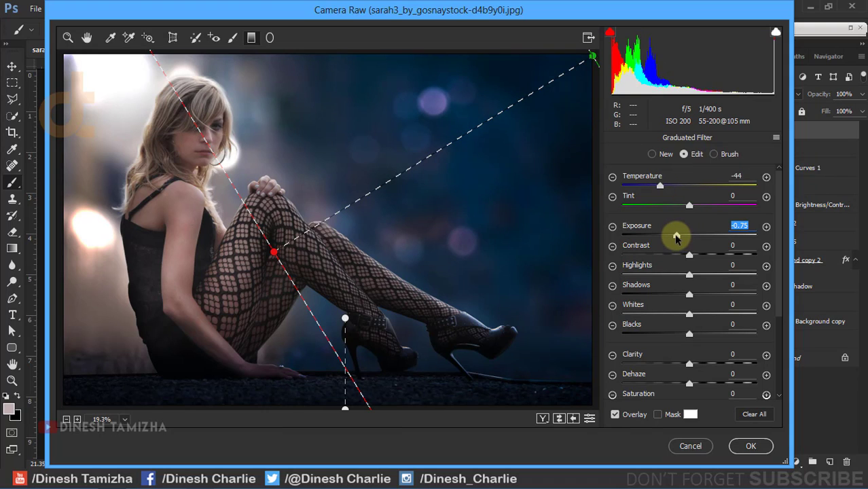
left_click(499, 245)
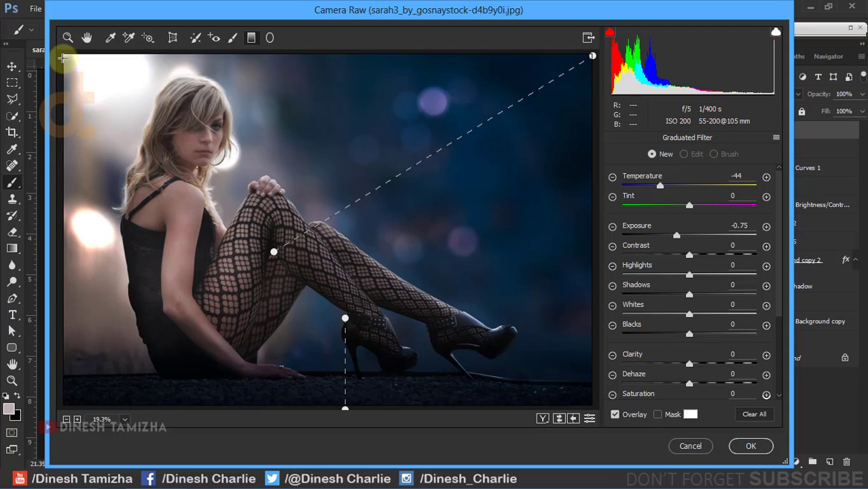
Add a top-left graduated filter with Temperature 0 and Exposure +0.70 to brighten behind her face.
mouse_move(60, 51)
left_mouse_down()
mouse_move(245, 129)
mouse_move(258, 152)
left_mouse_up()
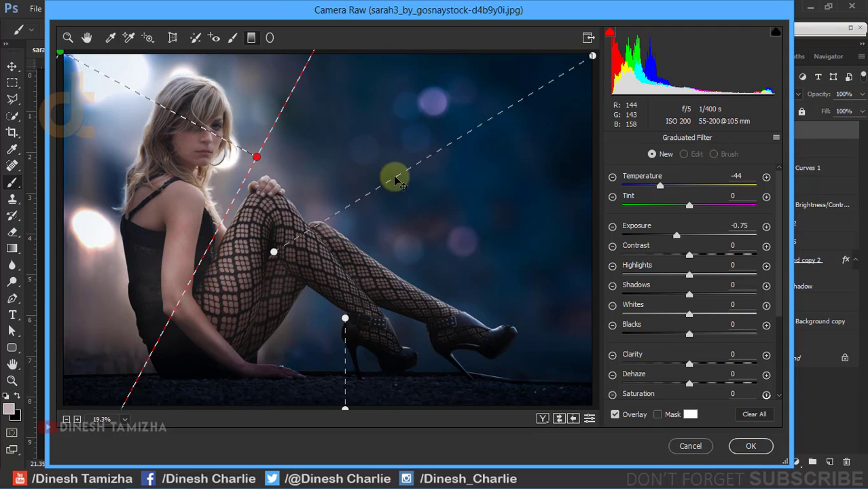
left_click(737, 176)
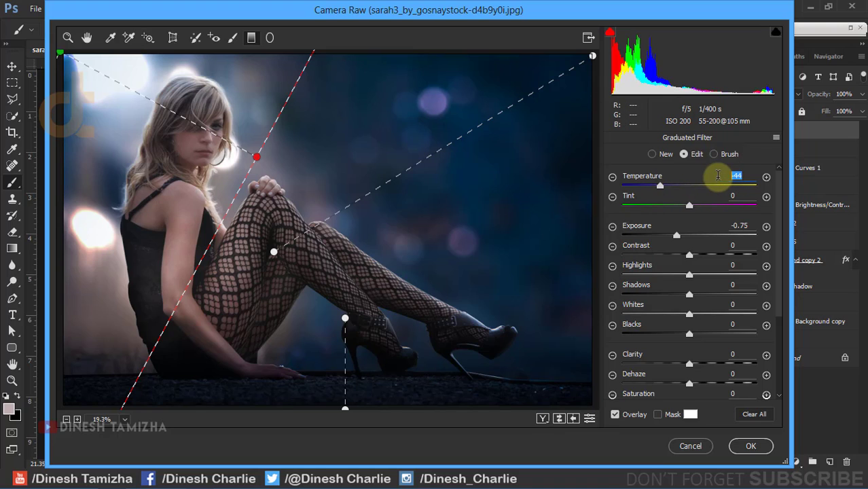
type("0")
key("Return")
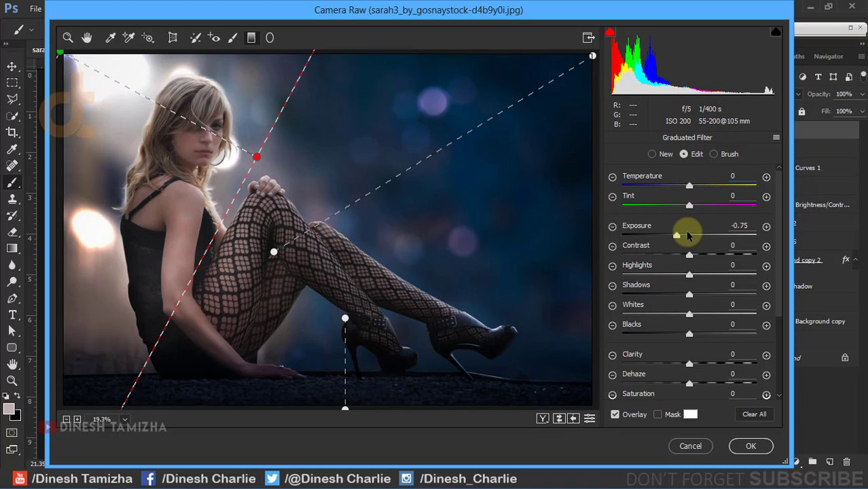
left_click_drag(679, 235, 701, 242)
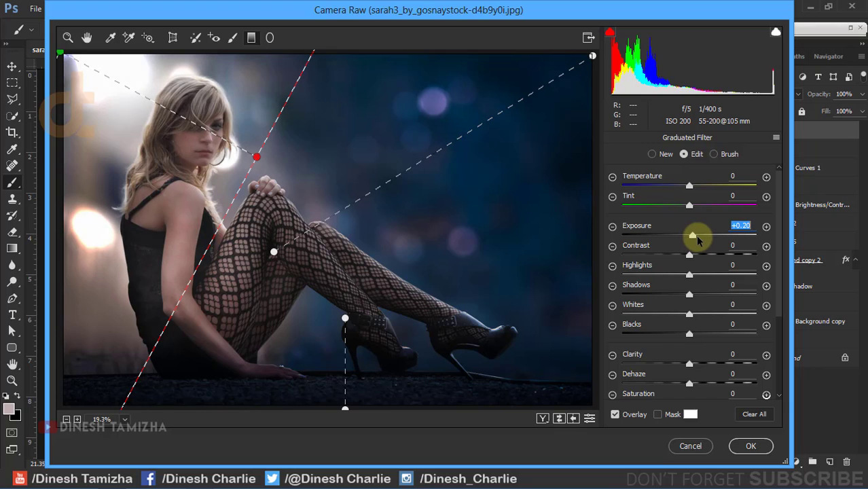
left_click_drag(703, 242, 704, 242)
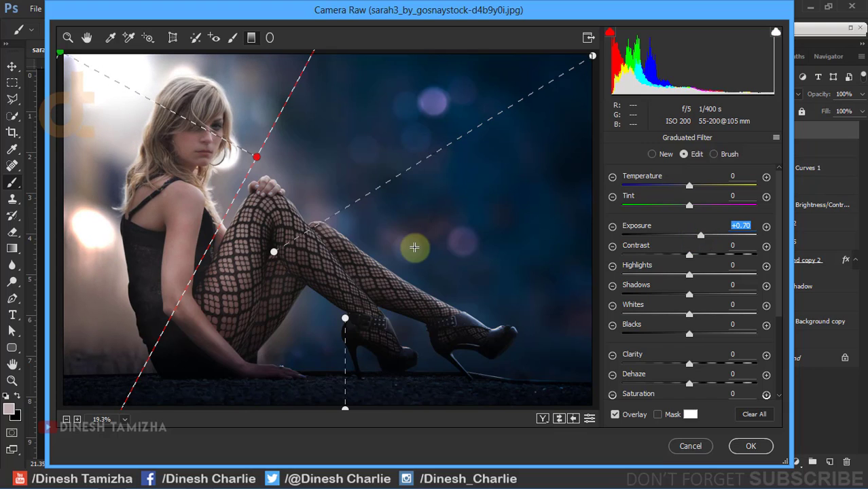
left_click(219, 137)
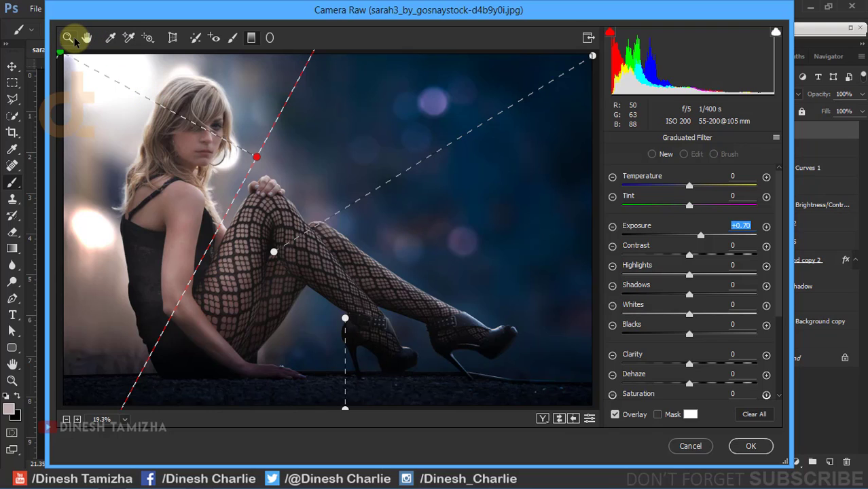
left_click(86, 38)
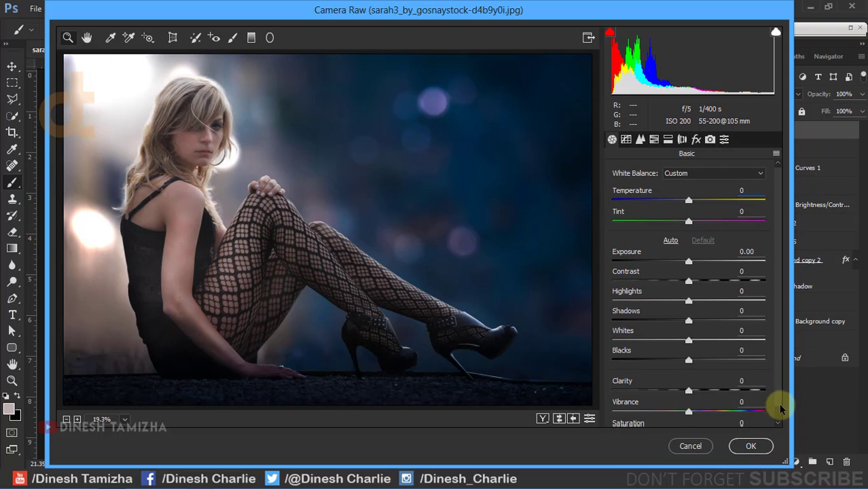
Set Clarity to +56 and Shadows to -18, then apply the Camera Raw grade with OK.
scroll(776, 402, "down", 1)
mouse_move(690, 378)
left_mouse_down()
mouse_move(783, 379)
mouse_move(732, 377)
left_mouse_up()
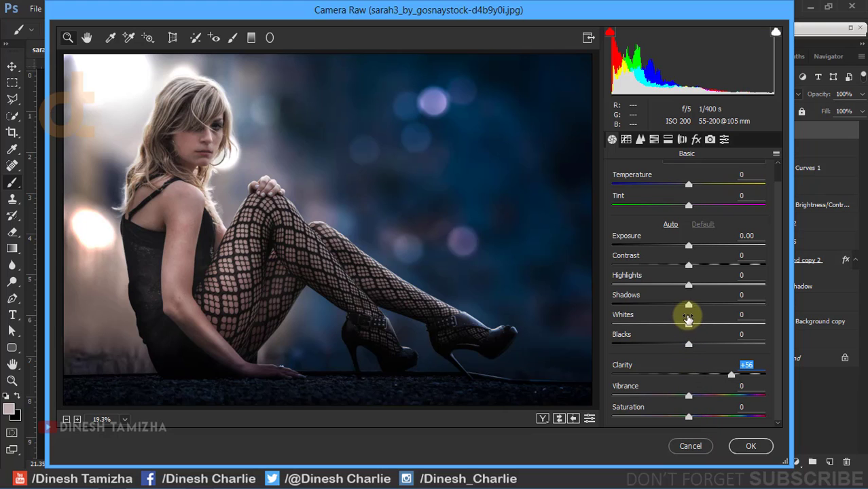
left_click_drag(688, 305, 674, 305)
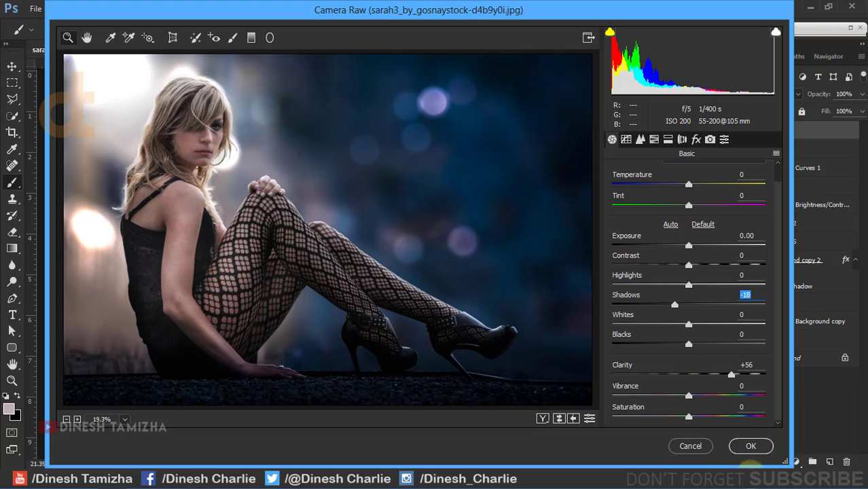
left_click(749, 443)
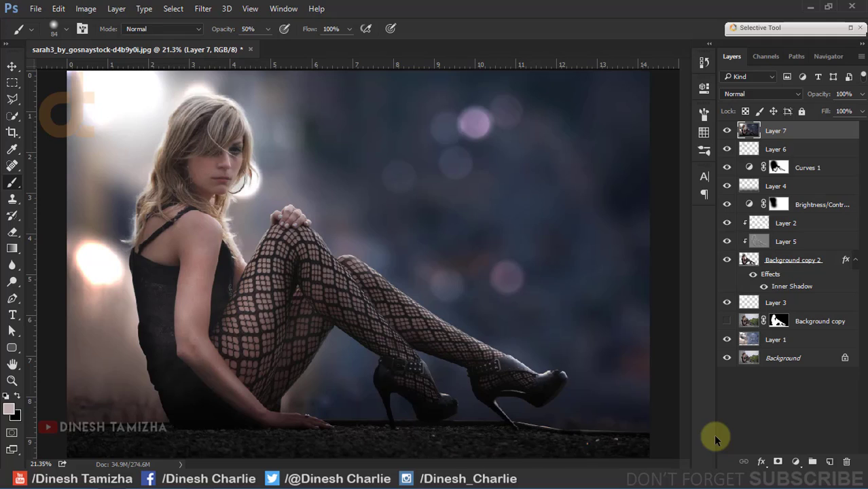